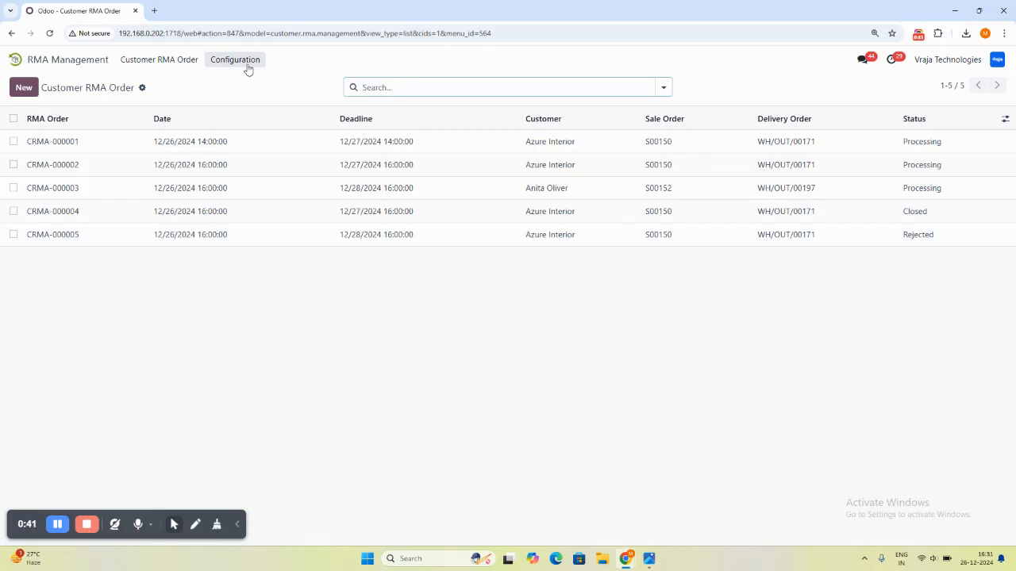
- Examine the RMA reasons and their actions in the Return/No Return configuration, and return to the customer RMA orders
{"action": "left_click", "coordinate": [249, 83]}
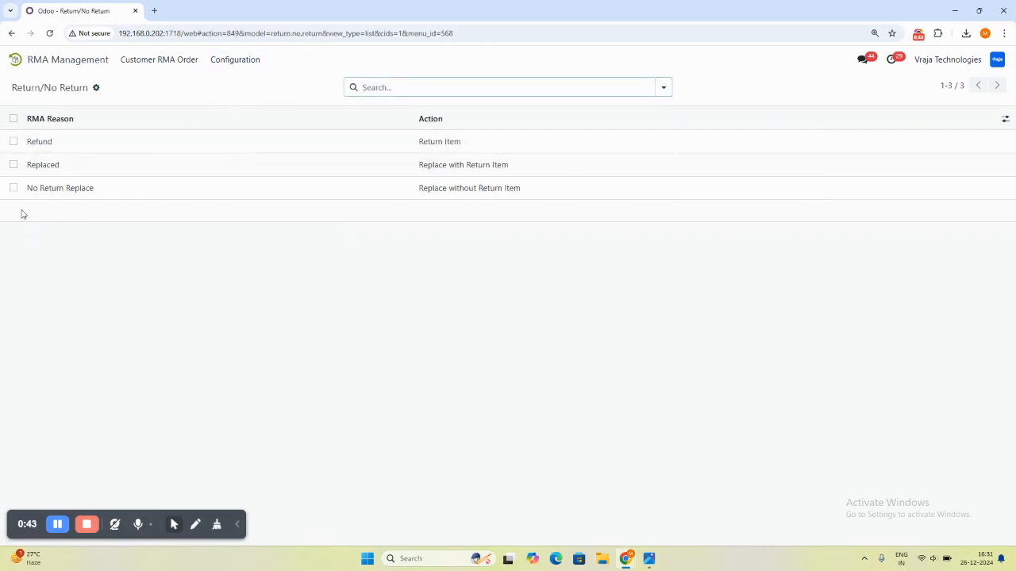
{"action": "left_click", "coordinate": [28, 147]}
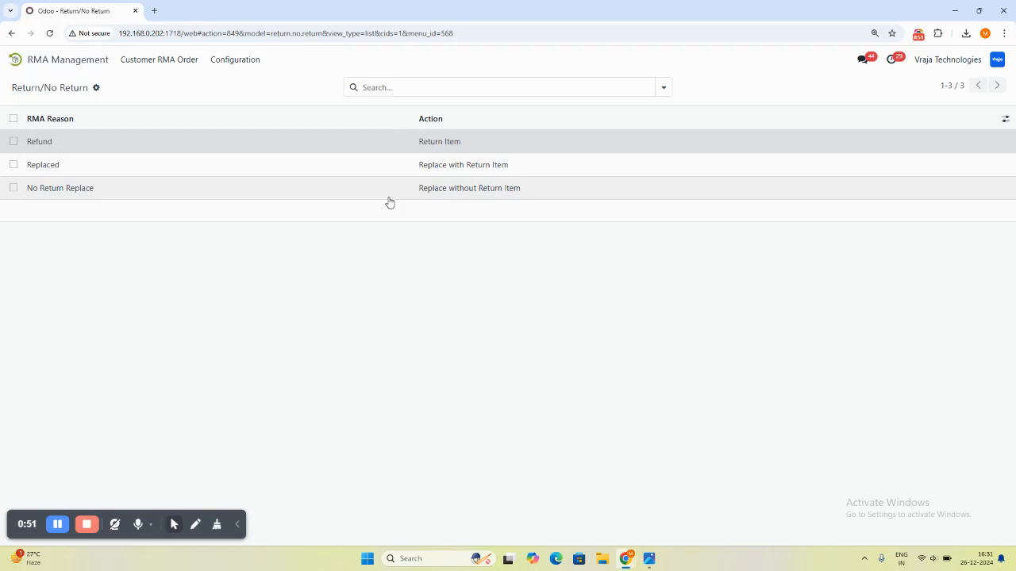
{"action": "left_click", "coordinate": [141, 60]}
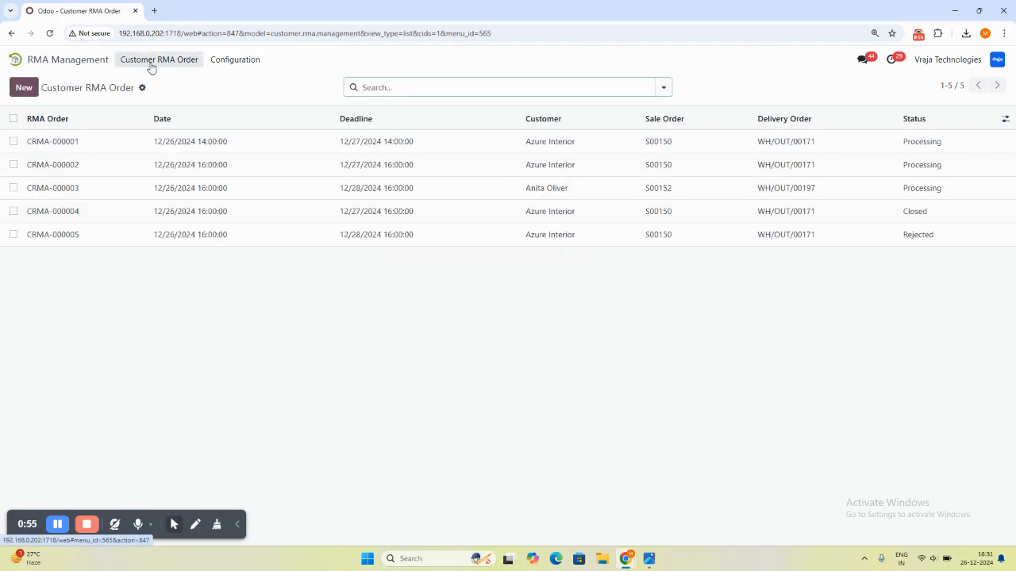
- Create a new customer RMA order for the Azure Interior sale order
{"action": "left_click", "coordinate": [20, 91]}
{"action": "left_click", "coordinate": [105, 221]}
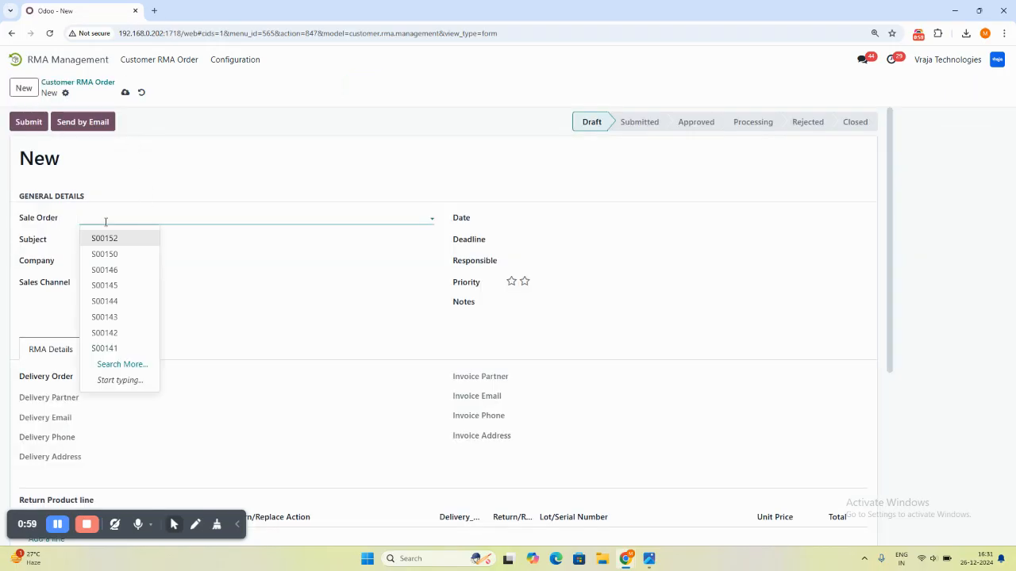
{"action": "left_click", "coordinate": [119, 255]}
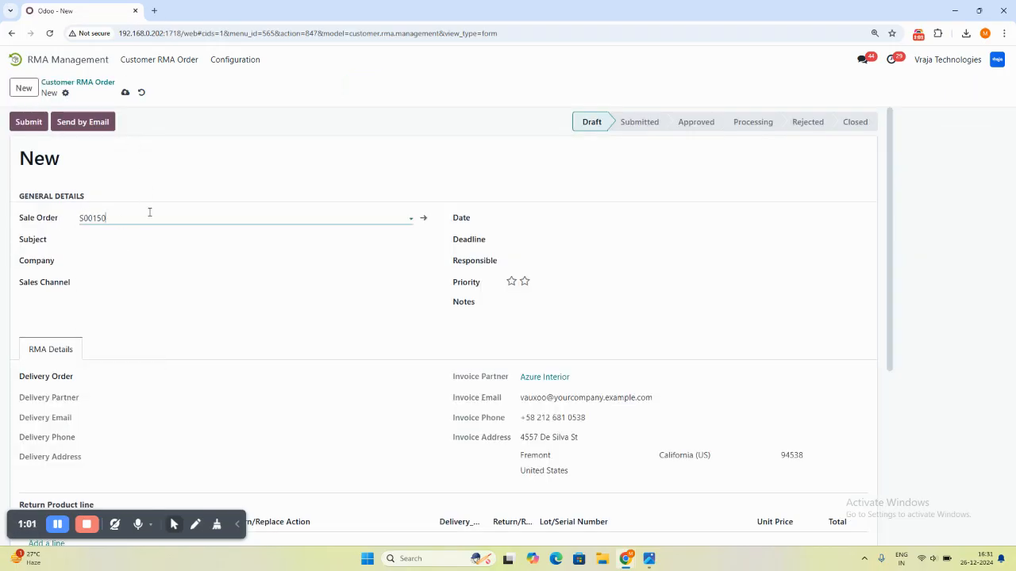
- Enter "Damaged Goods, Return, Replace and Refund" as the subject of the RMA order
{"action": "left_click", "coordinate": [535, 222]}
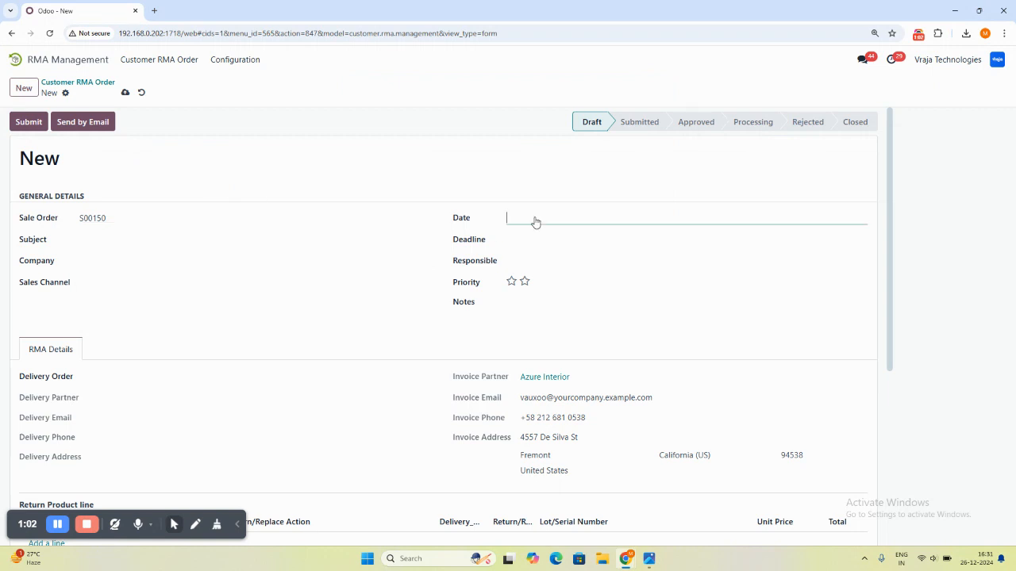
{"action": "left_click", "coordinate": [78, 249]}
{"action": "left_click", "coordinate": [86, 239]}
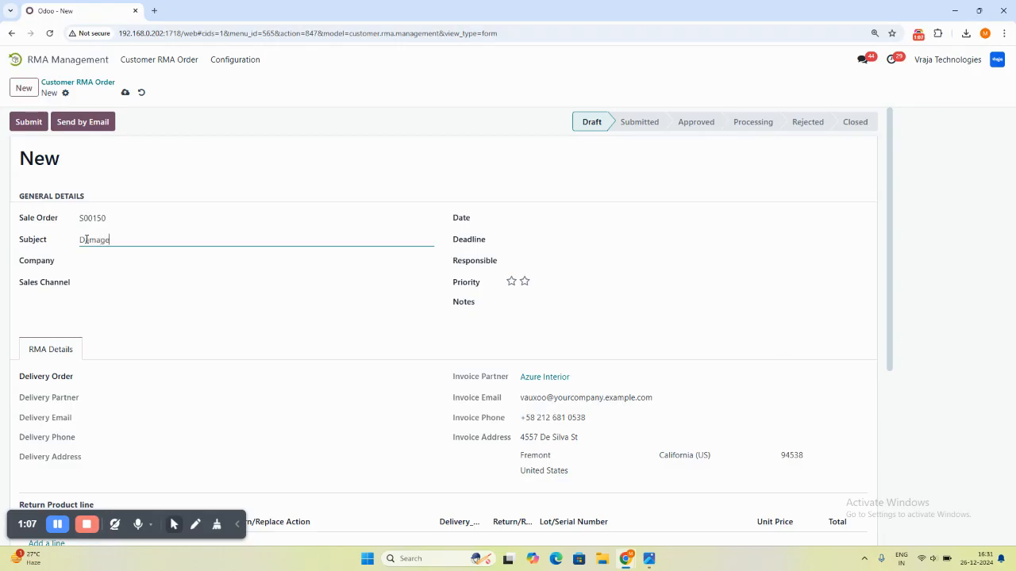
{"action": "type", "text": "Damaged Goods, Return, Replace and Refund"}
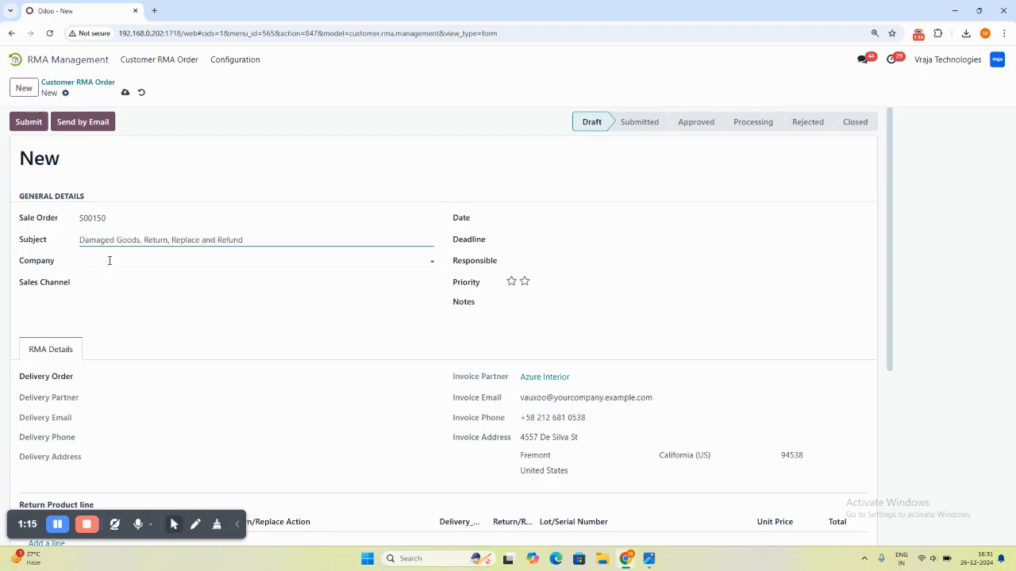
- Set the RMA order's company to Vraja Technologies and its sales channel to Sales
{"action": "left_click", "coordinate": [108, 260]}
{"action": "left_click", "coordinate": [98, 297]}
{"action": "left_click", "coordinate": [98, 282]}
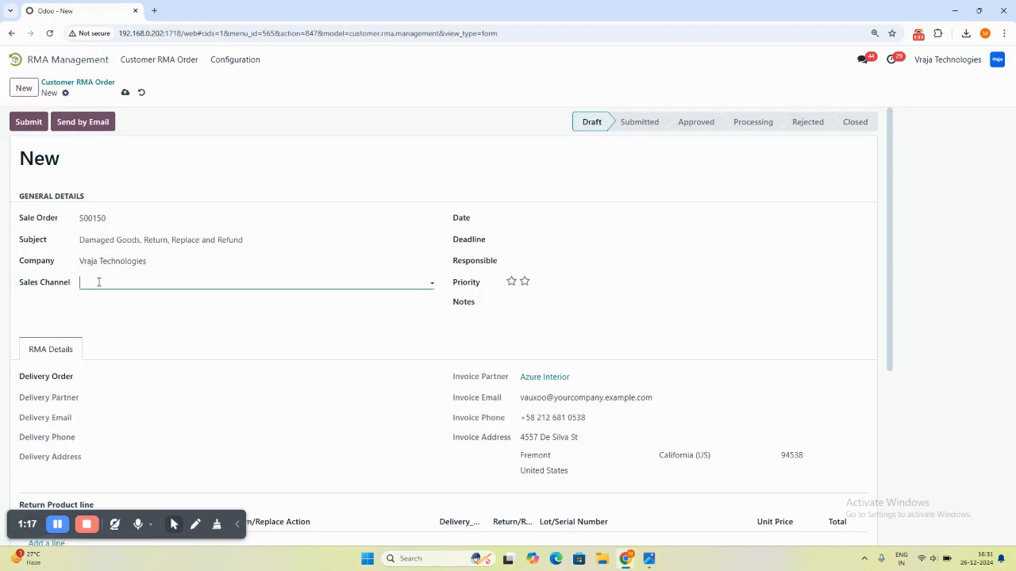
{"action": "left_click", "coordinate": [100, 302]}
- Set the RMA date to 12/26/2024 16:00 and the deadline to 12/28/2024 16:00
{"action": "left_click", "coordinate": [560, 223]}
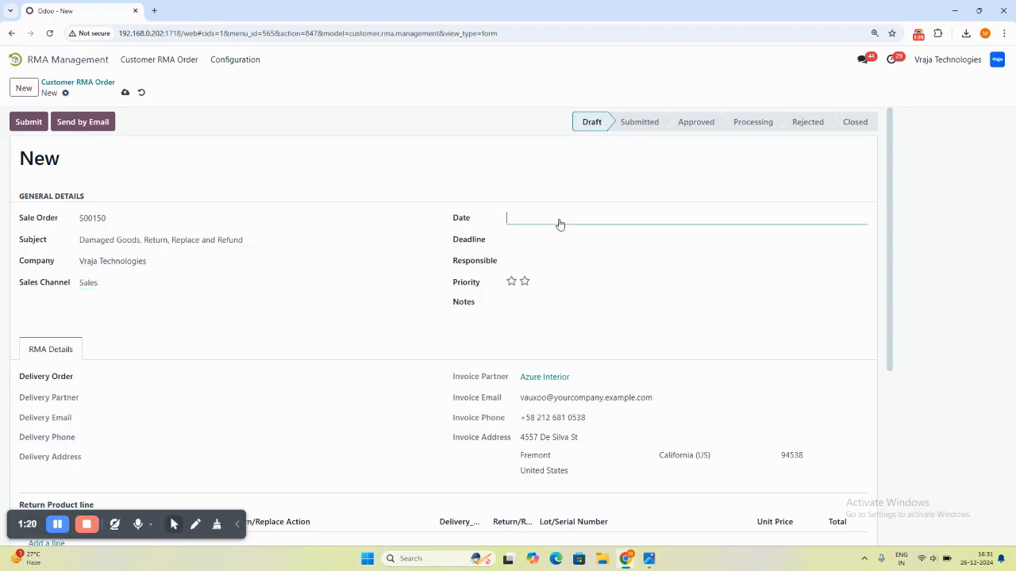
{"action": "left_click", "coordinate": [728, 391]}
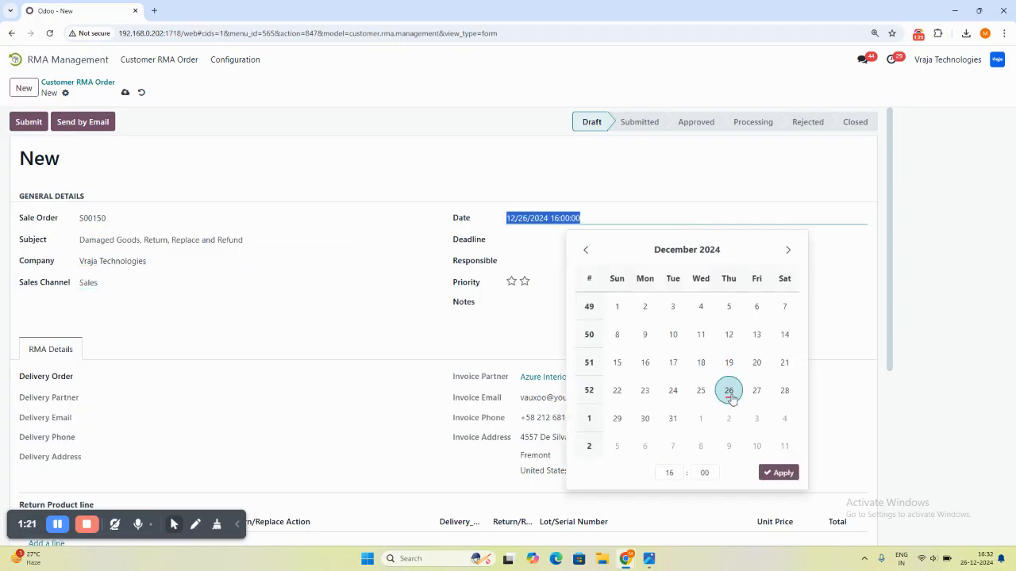
{"action": "left_click", "coordinate": [540, 240]}
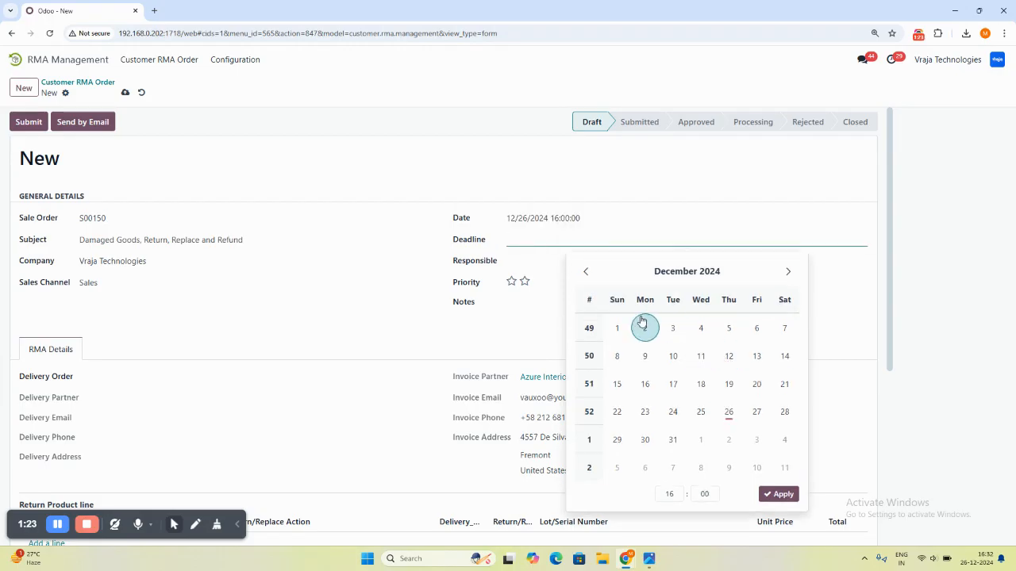
{"action": "left_click", "coordinate": [781, 425]}
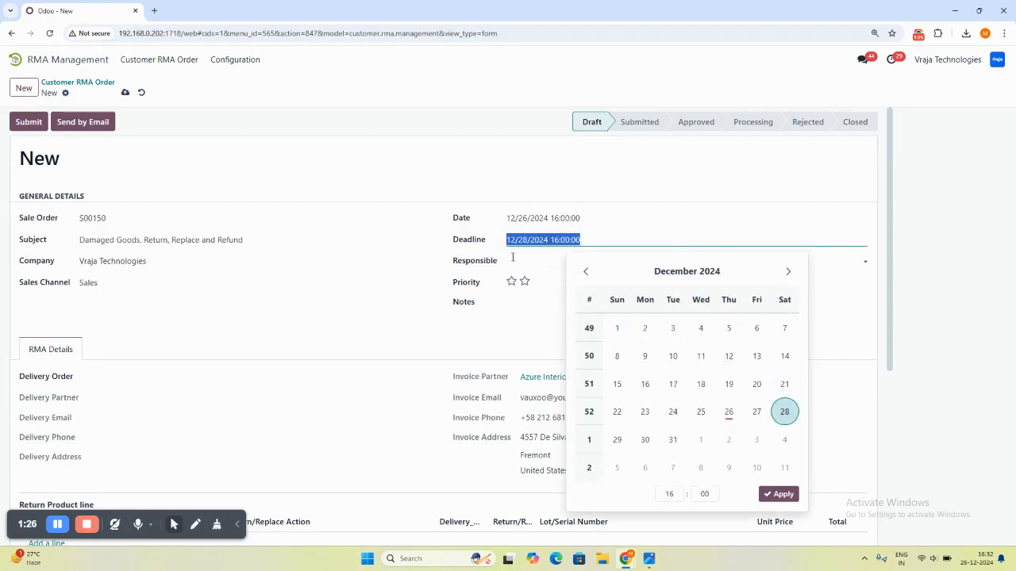
- Assign the responsible employee and rate the RMA order's priority at two stars
{"action": "left_click", "coordinate": [512, 258]}
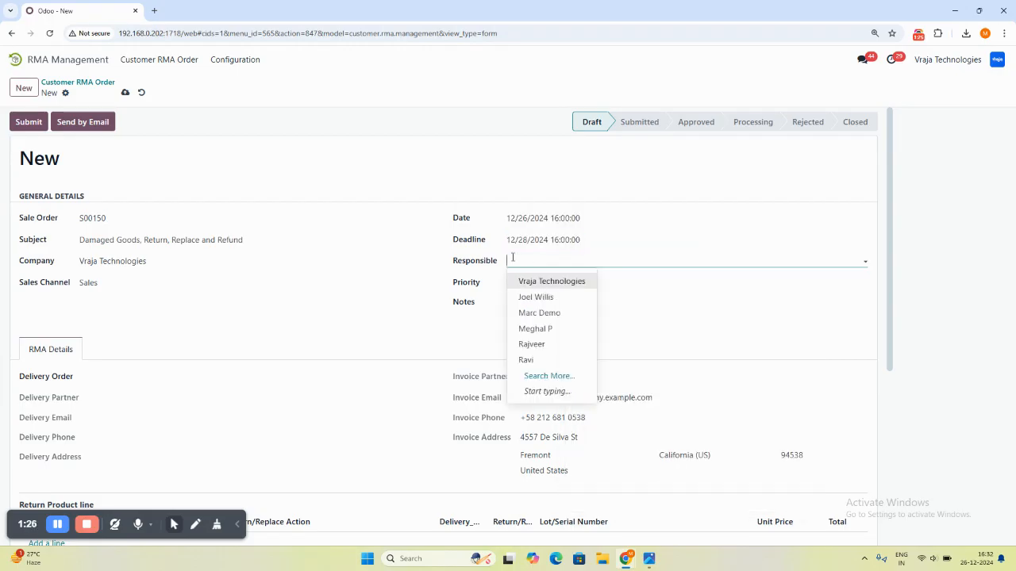
{"action": "left_click", "coordinate": [536, 329]}
{"action": "left_click", "coordinate": [524, 281]}
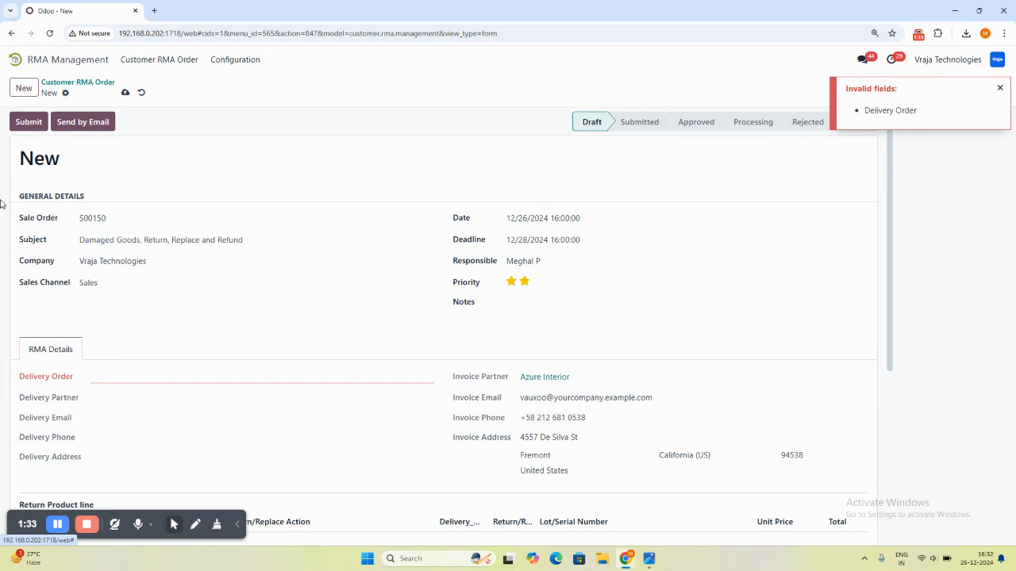
- Link the sale order's delivery order and add a note reading "Take this on priority, against sale order" followed by the sale order number
{"action": "left_click", "coordinate": [112, 373]}
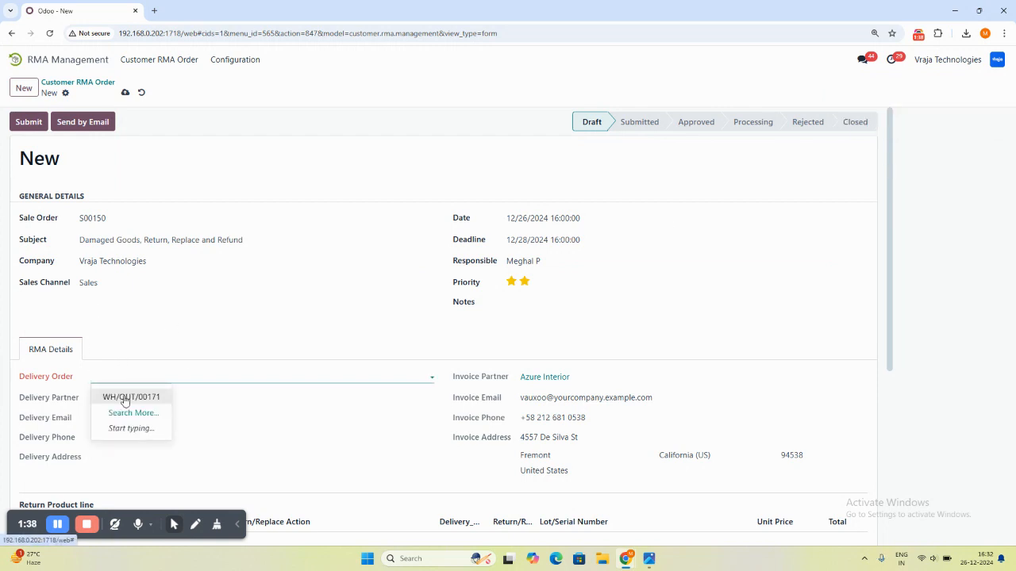
{"action": "left_click", "coordinate": [124, 398]}
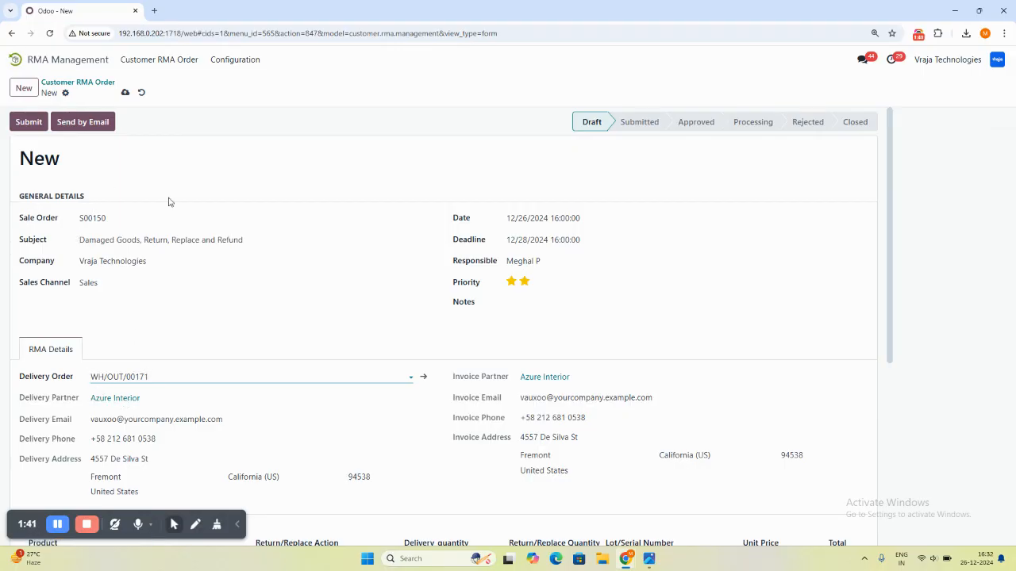
{"action": "left_click", "coordinate": [517, 312]}
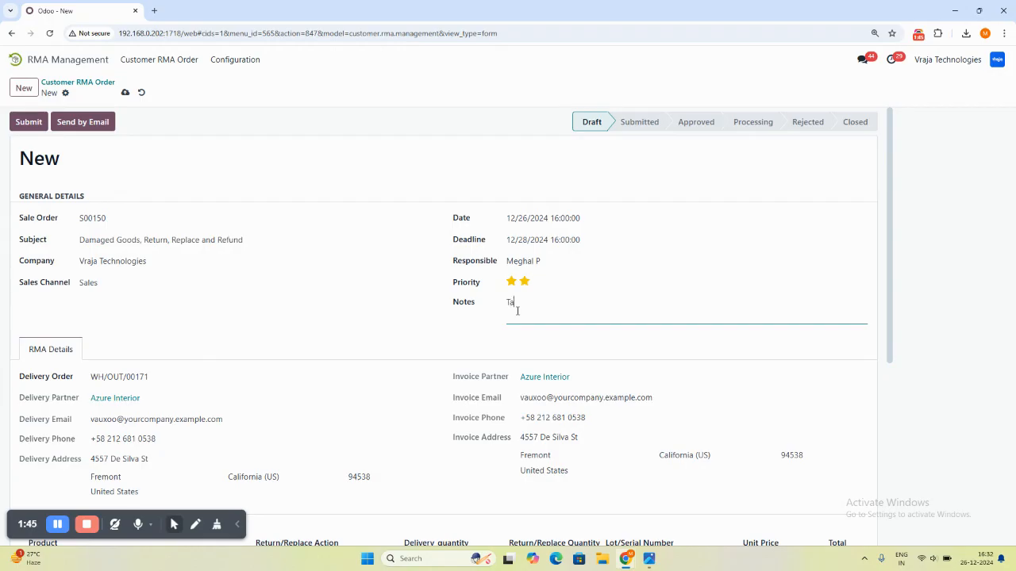
{"action": "type", "text": "Take this on priority, against sale order S"}
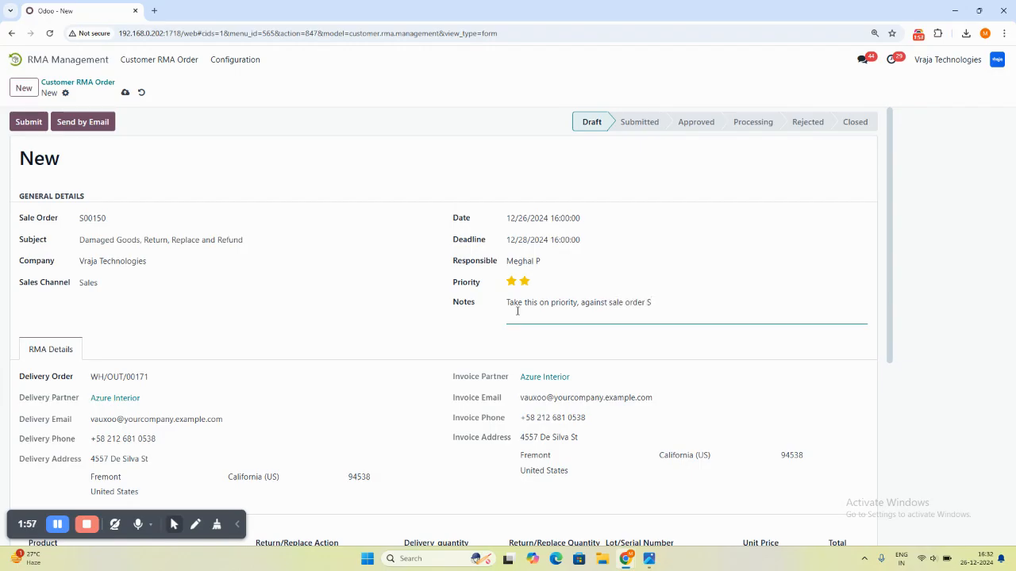
{"action": "type", "text": "50."}
- Set the return/replace action to Replaced for the Customizable Desk, Refund for the Drawer Black and No Return Replace for the Large Desk
{"action": "left_click_drag", "start_coordinate": [888, 119], "coordinate": [857, 233]}
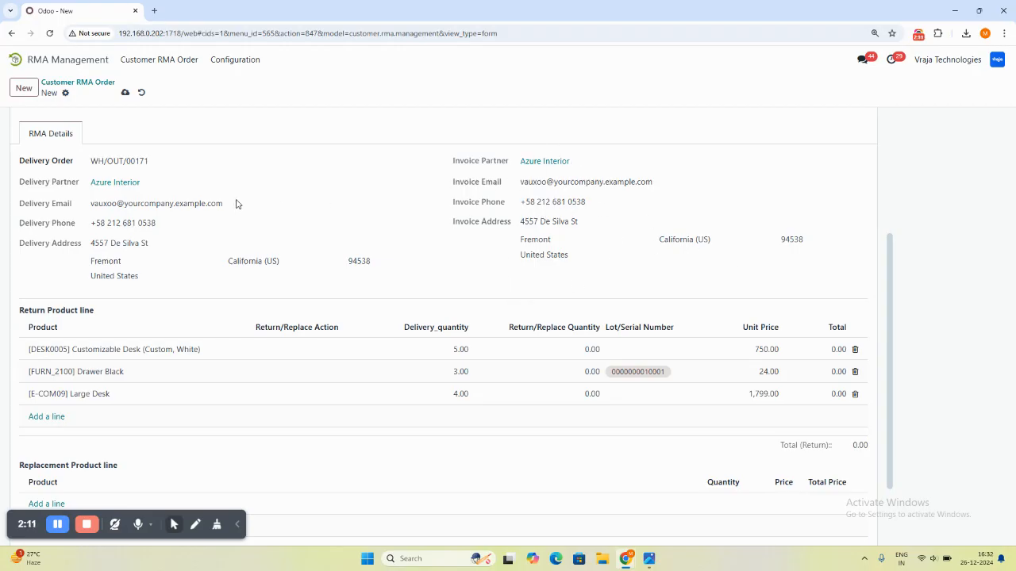
{"action": "left_click_drag", "start_coordinate": [889, 240], "coordinate": [888, 275]}
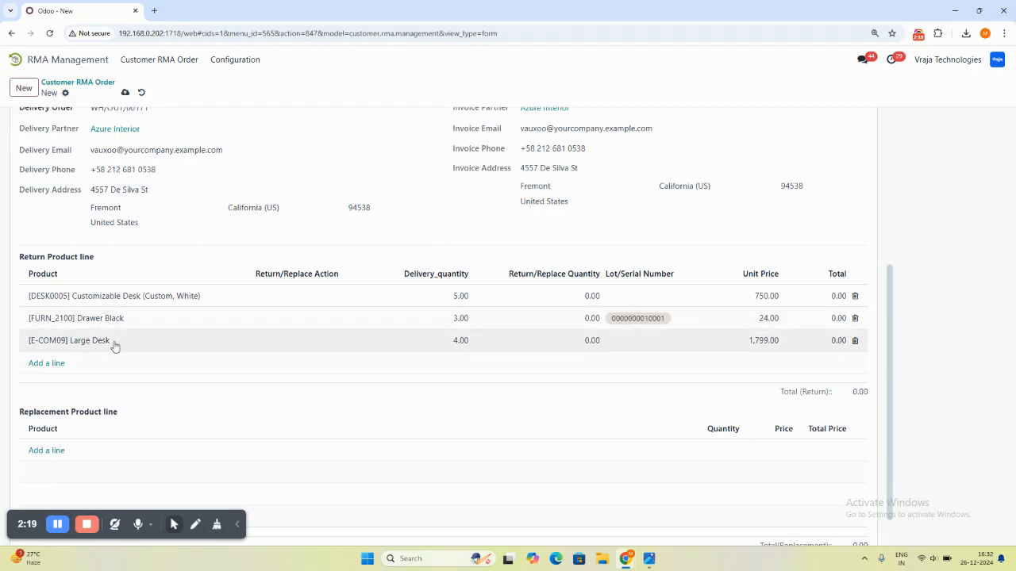
{"action": "left_click", "coordinate": [303, 296]}
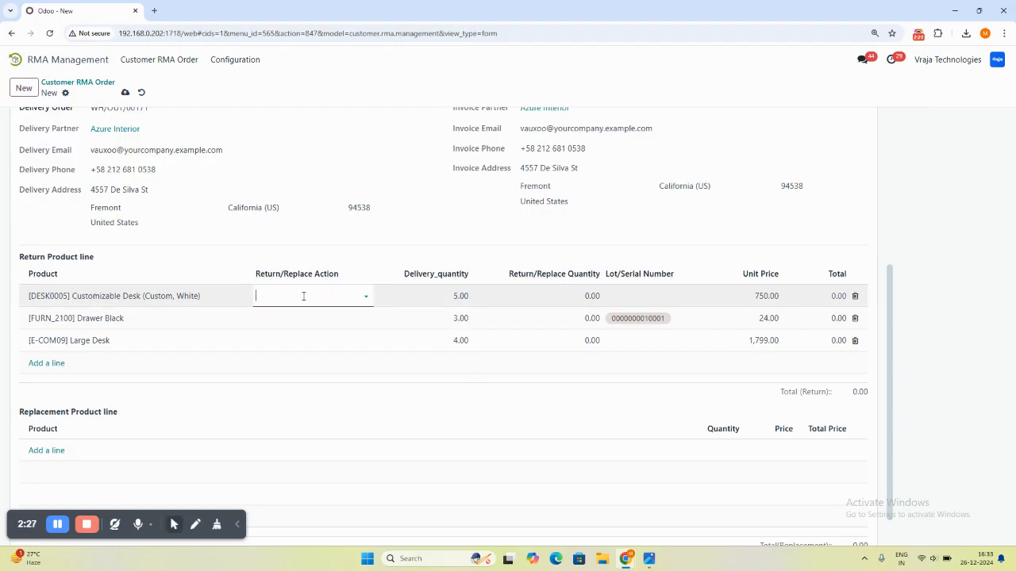
{"action": "left_click", "coordinate": [303, 296]}
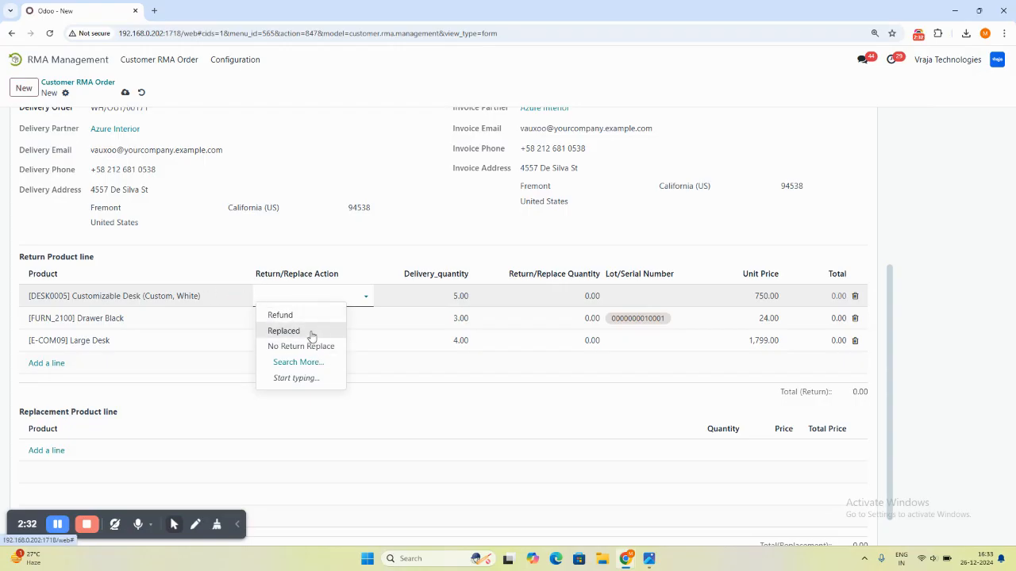
{"action": "left_click", "coordinate": [310, 331]}
{"action": "left_click", "coordinate": [286, 317]}
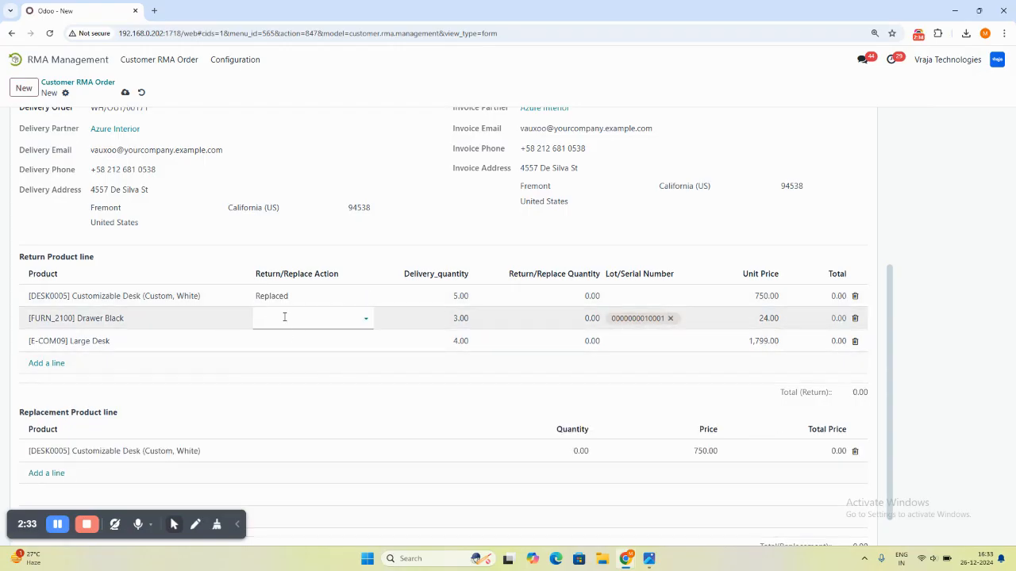
{"action": "left_click", "coordinate": [284, 318]}
{"action": "left_click", "coordinate": [288, 337]}
{"action": "left_click", "coordinate": [290, 349]}
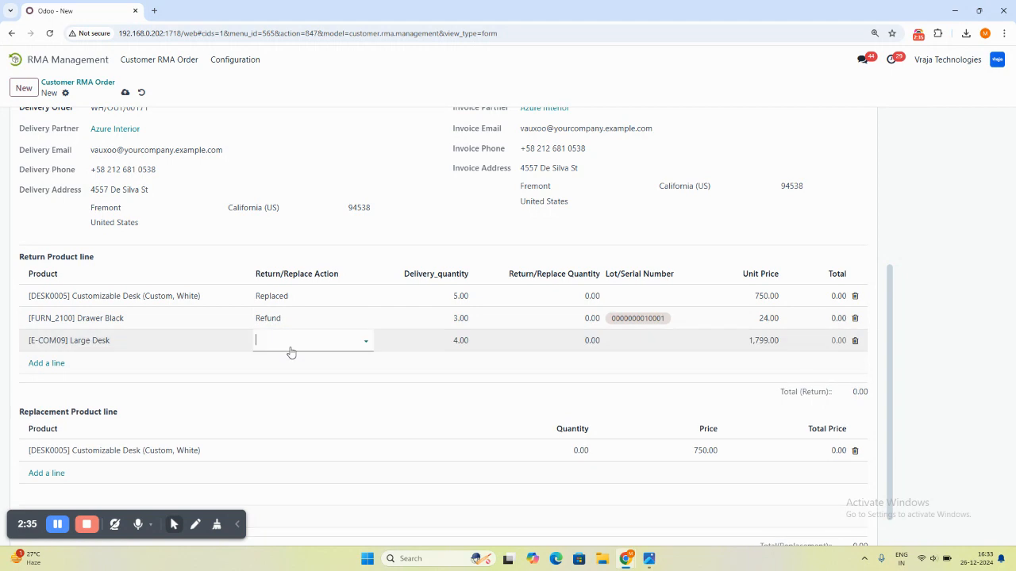
{"action": "left_click", "coordinate": [289, 343]}
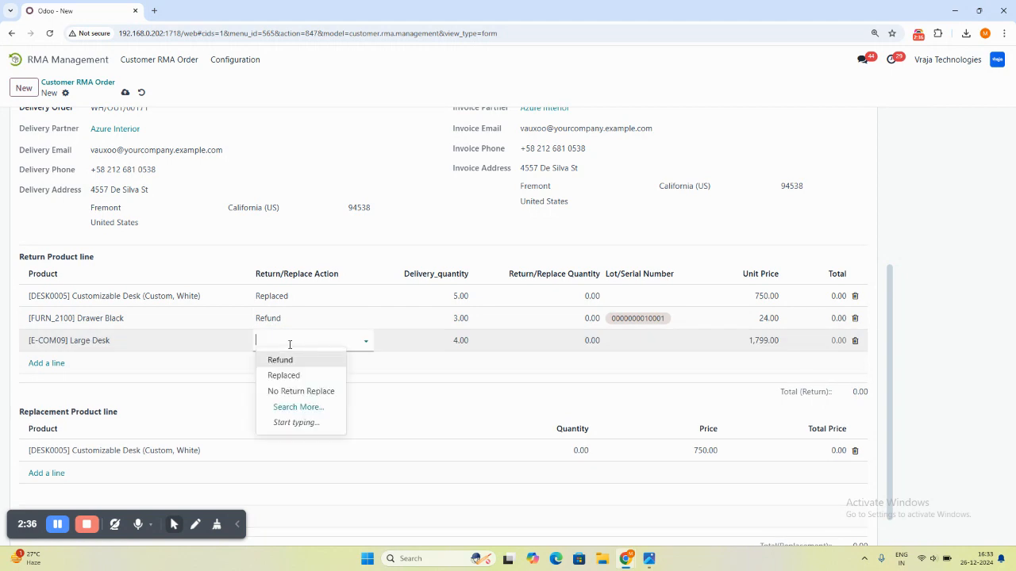
{"action": "left_click", "coordinate": [307, 390]}
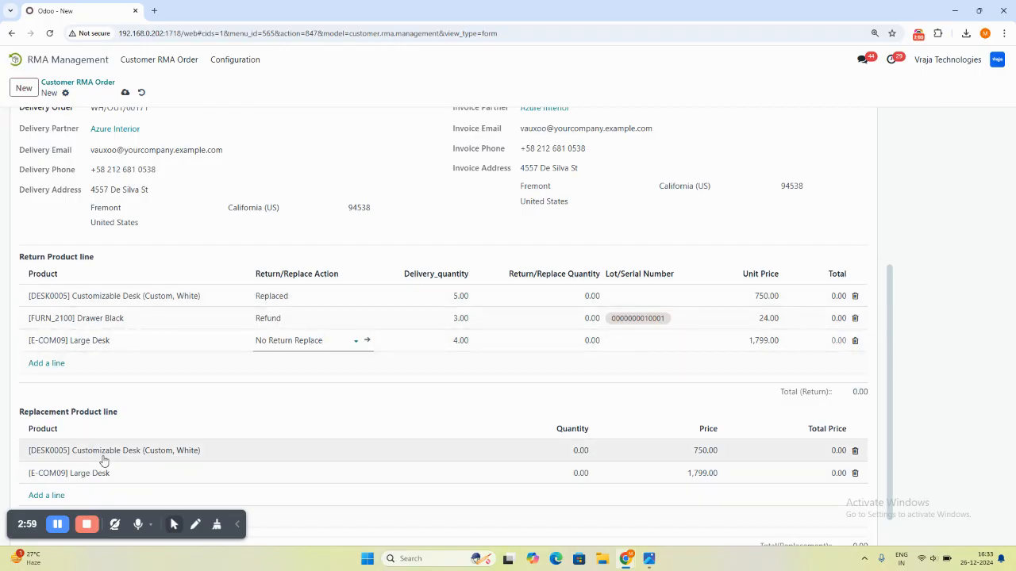
- Set the return/replace quantity to 5 for the Customizable Desk, 3 for the Drawer Black and 4 for the Large Desk
{"action": "left_click", "coordinate": [581, 295]}
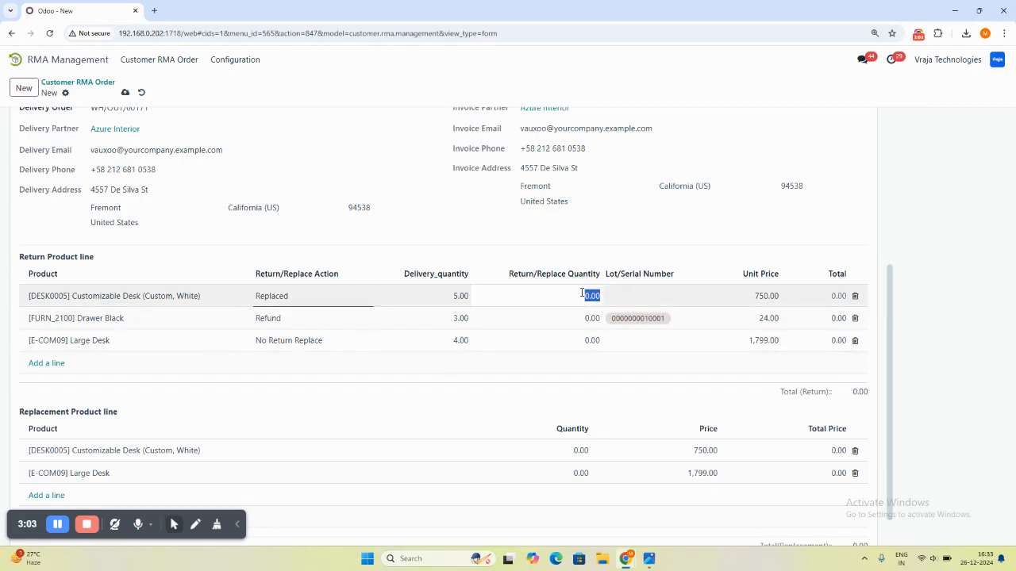
{"action": "type", "text": "5"}
{"action": "left_click", "coordinate": [582, 318]}
{"action": "type", "text": "3"}
{"action": "left_click", "coordinate": [584, 339]}
{"action": "type", "text": "4"}
{"action": "left_click", "coordinate": [564, 379]}
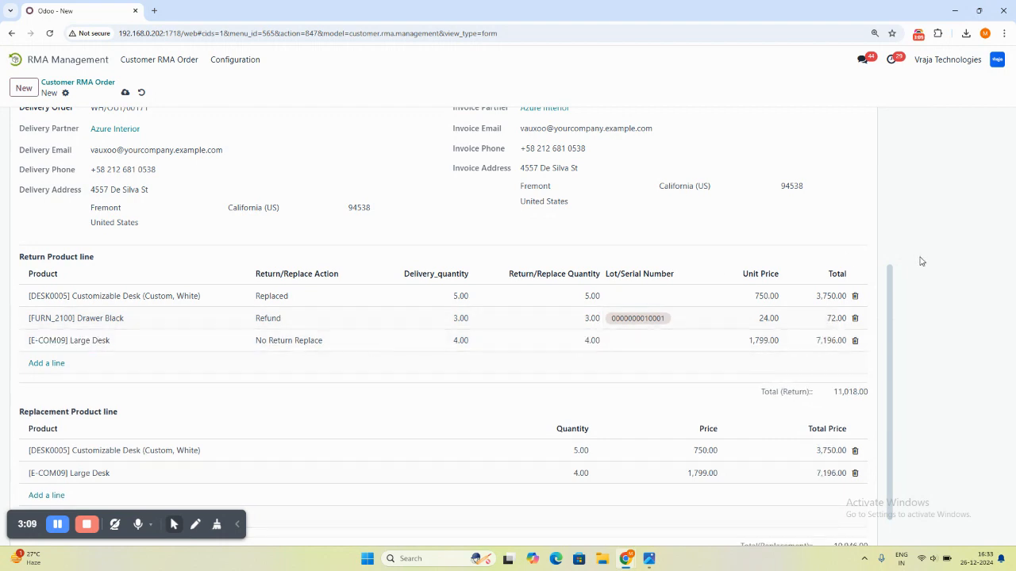
- Check the return and replacement totals, and submit and approve the RMA order
{"action": "left_click_drag", "start_coordinate": [889, 272], "coordinate": [890, 315]}
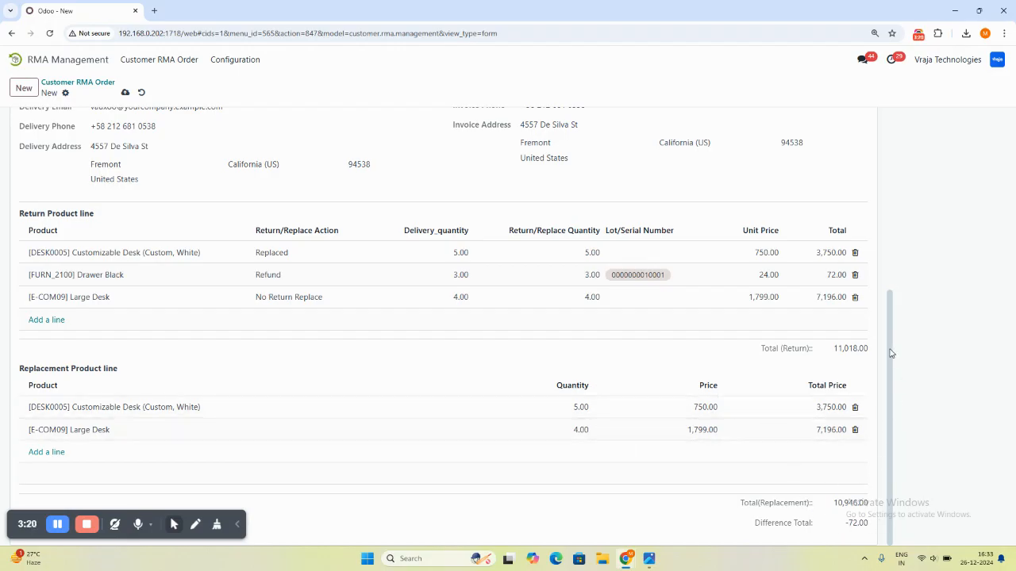
{"action": "left_click_drag", "start_coordinate": [890, 347], "coordinate": [876, 166]}
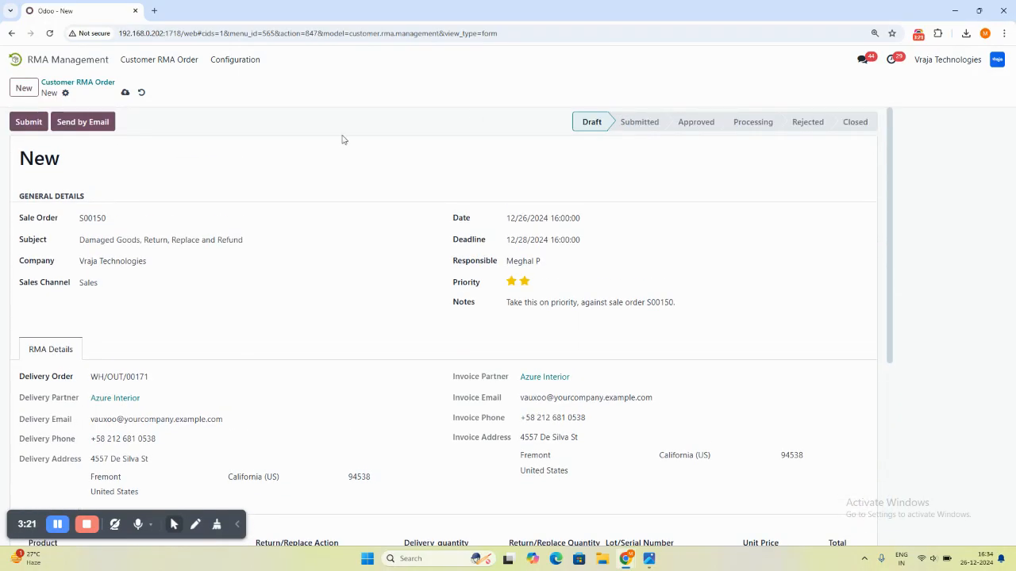
{"action": "left_click", "coordinate": [29, 121]}
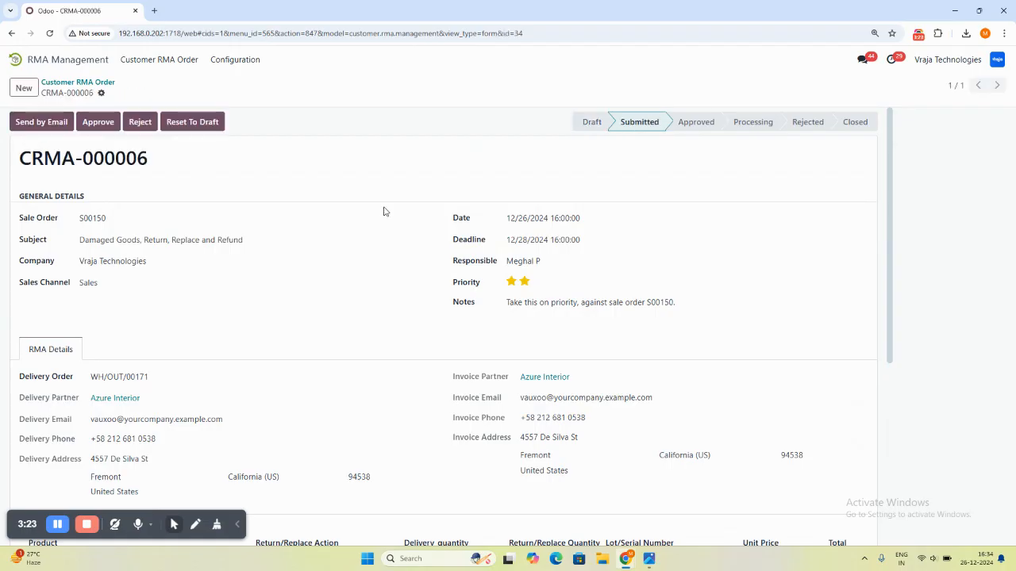
{"action": "left_click", "coordinate": [98, 122]}
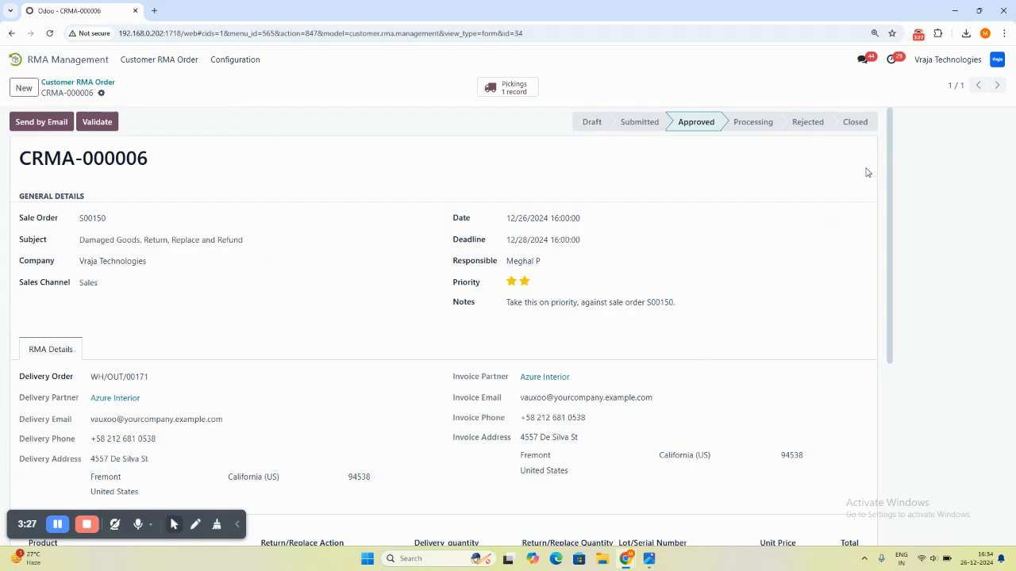
- Validate the approved RMA order to start its processing
{"action": "mouse_move", "coordinate": [891, 131]}
{"action": "left_mouse_down"}
{"action": "mouse_move", "coordinate": [875, 313]}
{"action": "mouse_move", "coordinate": [883, 119]}
{"action": "left_mouse_up"}
{"action": "left_click_drag", "start_coordinate": [889, 119], "coordinate": [868, 122]}
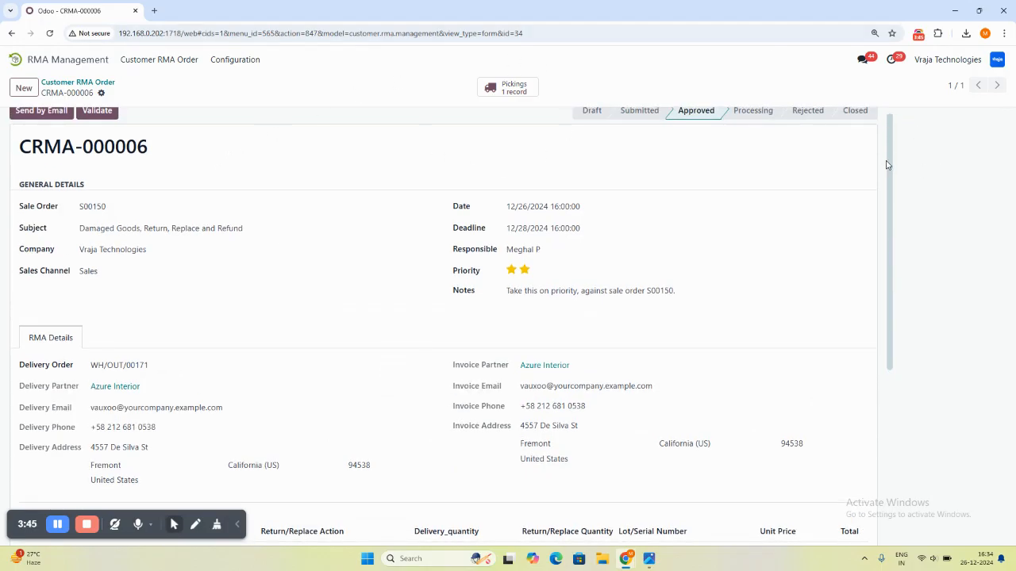
{"action": "left_click_drag", "start_coordinate": [887, 164], "coordinate": [889, 147]}
{"action": "left_click", "coordinate": [97, 121]}
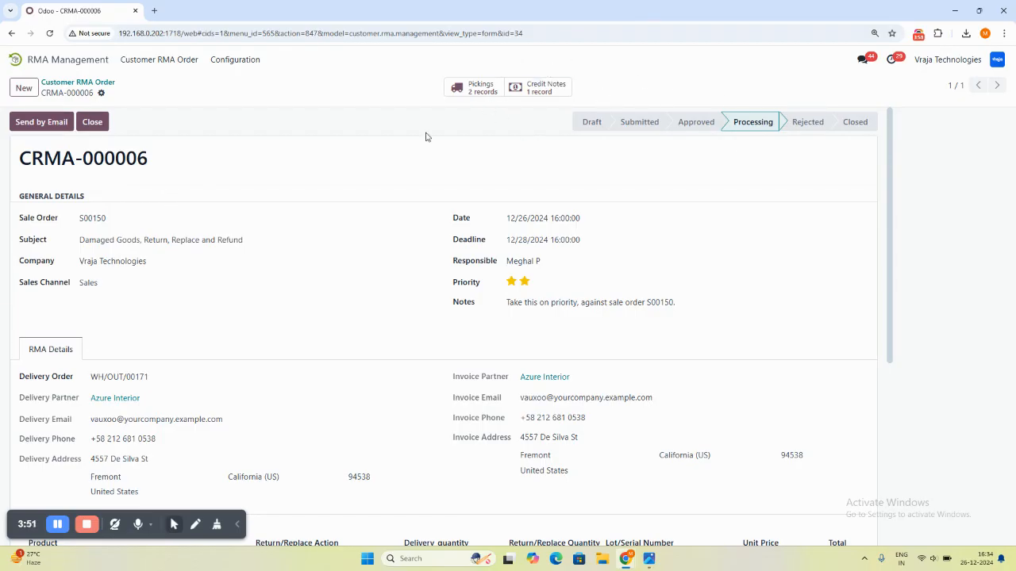
- Review the RMA order's return and replacement lines, and examine the customer credit note linked to it
{"action": "left_click_drag", "start_coordinate": [891, 119], "coordinate": [890, 314]}
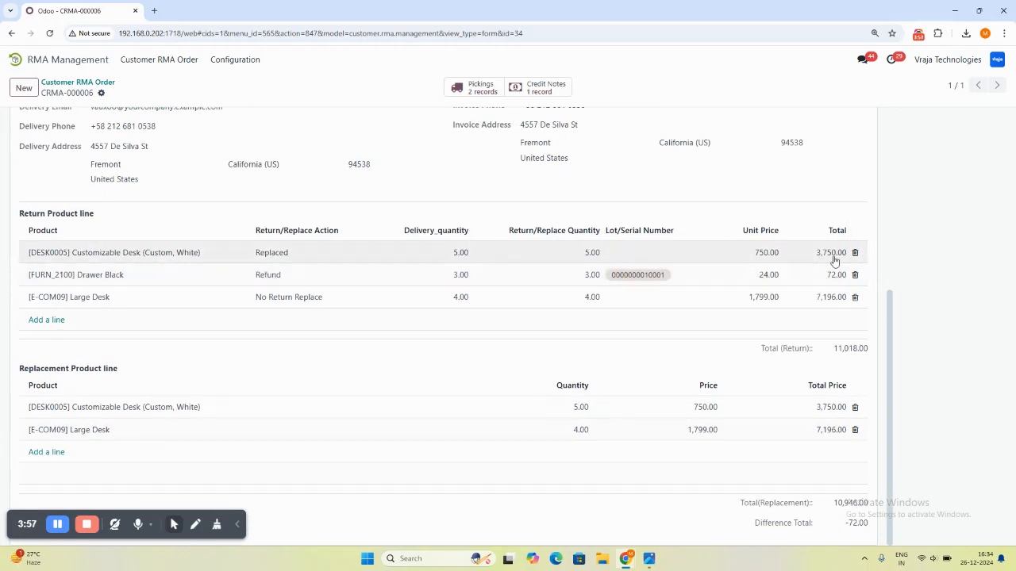
{"action": "left_click_drag", "start_coordinate": [890, 311], "coordinate": [888, 103]}
{"action": "left_click", "coordinate": [569, 93]}
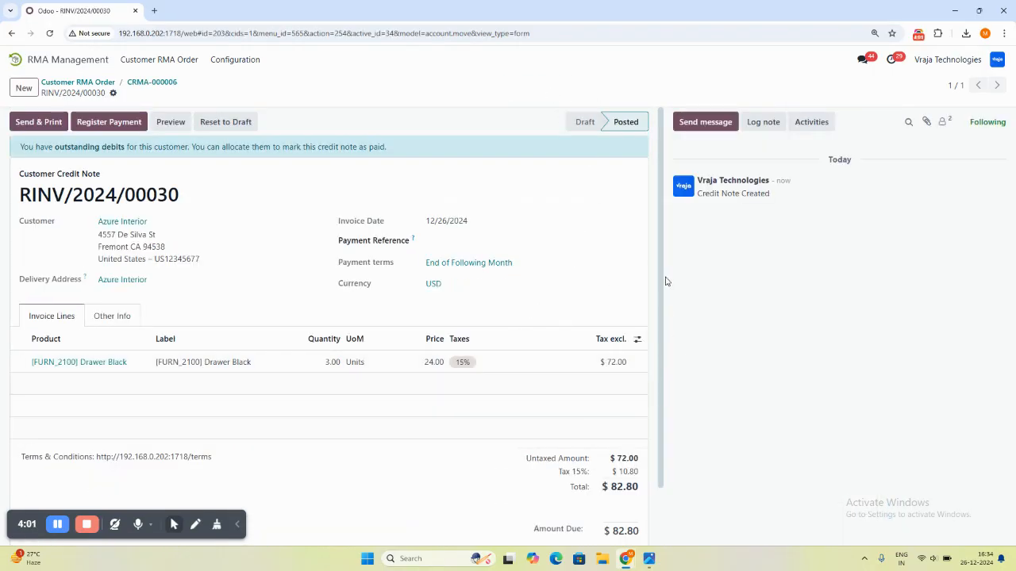
{"action": "scroll", "coordinate": [661, 254], "scroll_direction": "down", "scroll_amount": 1}
{"action": "left_click_drag", "start_coordinate": [662, 268], "coordinate": [646, 482]}
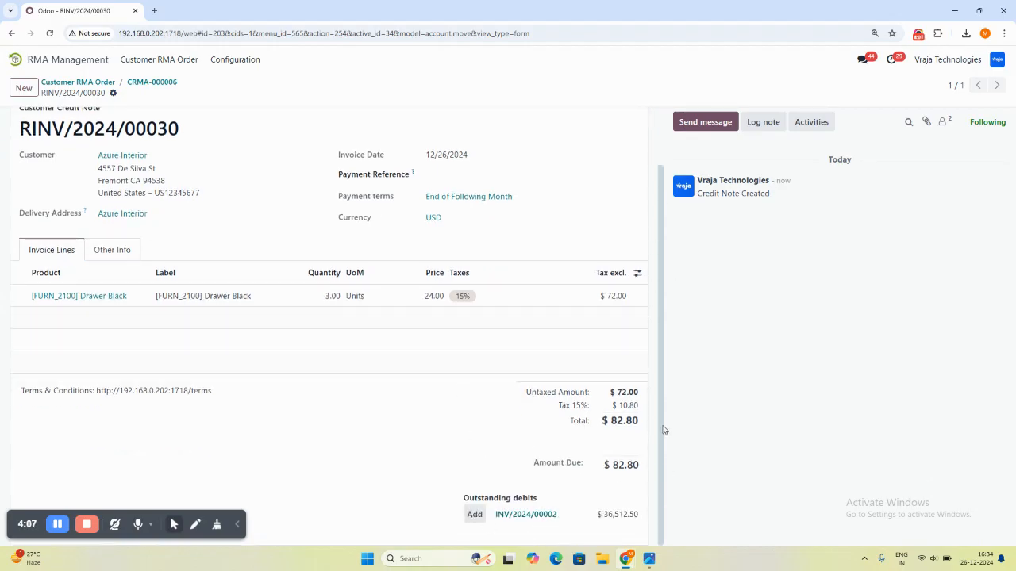
{"action": "scroll", "coordinate": [663, 430], "scroll_direction": "up", "scroll_amount": 3}
{"action": "left_click", "coordinate": [149, 83]}
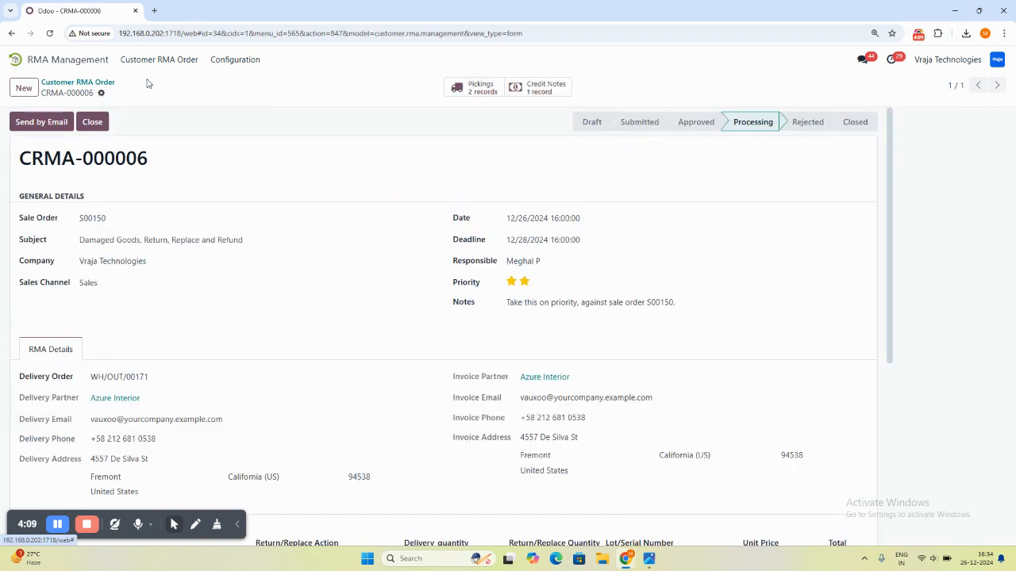
- Examine the pickings linked to the RMA order, including outgoing transfer WH/OUT/00205, and return to the order
{"action": "left_click", "coordinate": [482, 93]}
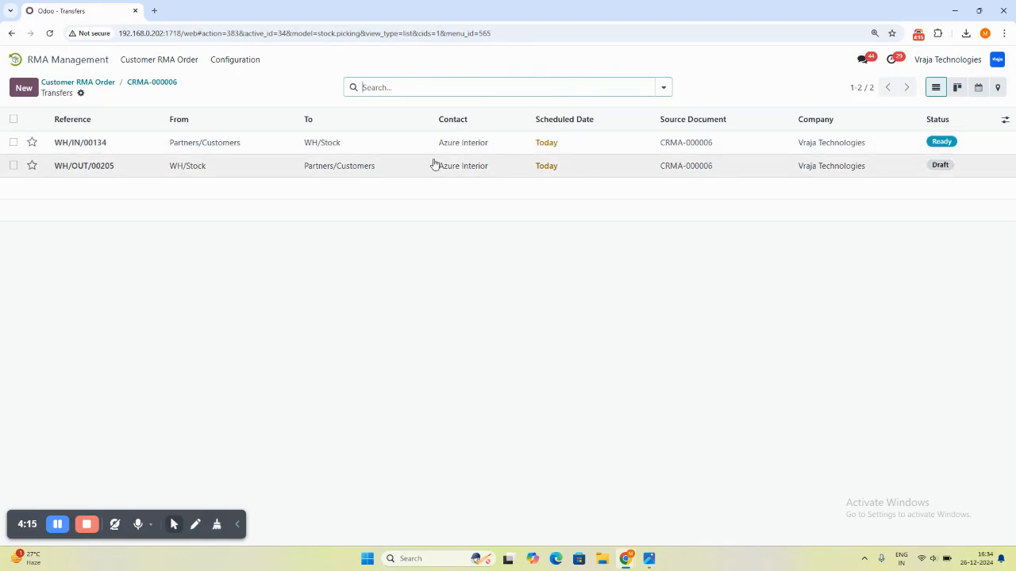
{"action": "left_click", "coordinate": [175, 168]}
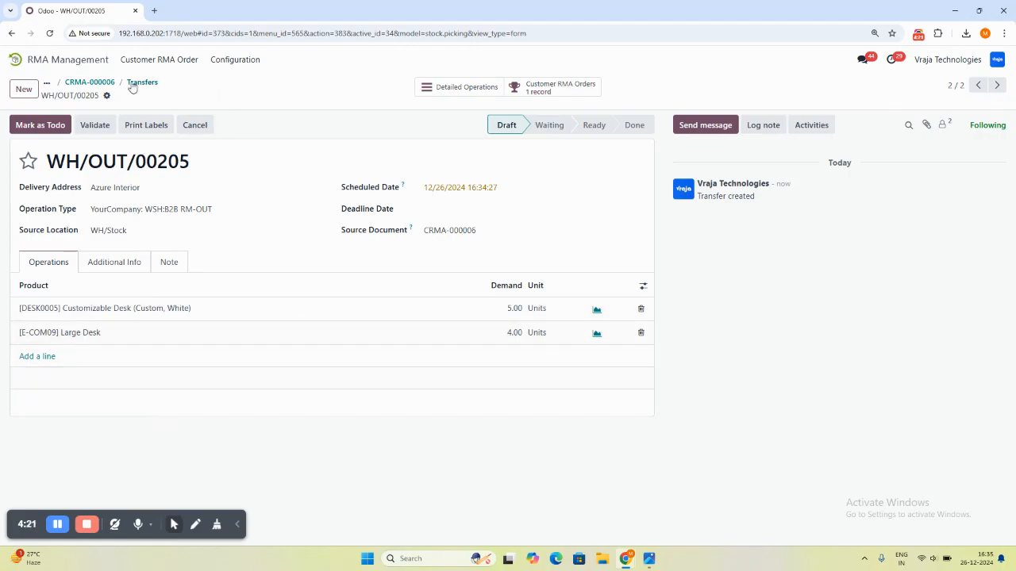
{"action": "left_click", "coordinate": [92, 83]}
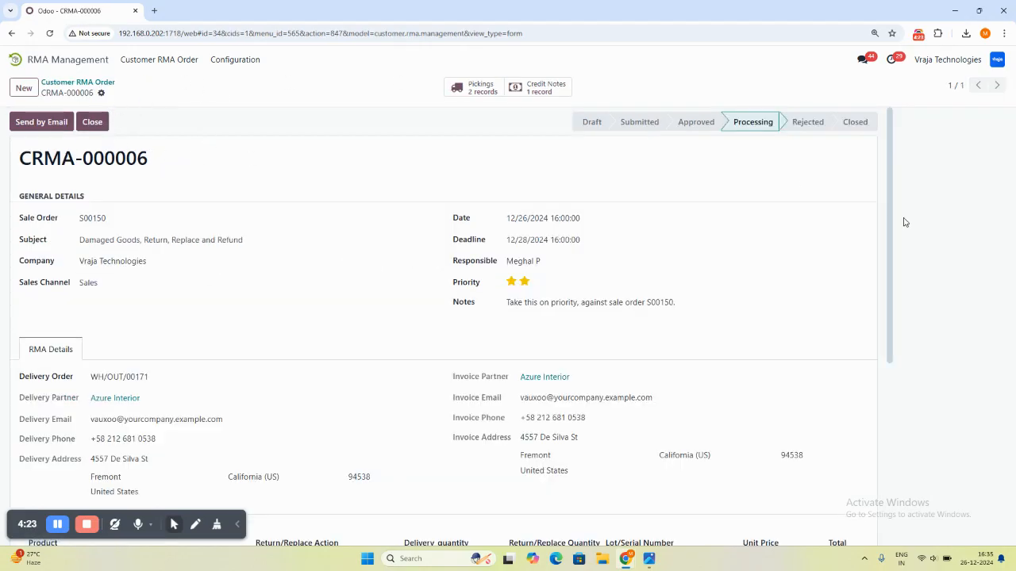
{"action": "left_click_drag", "start_coordinate": [888, 131], "coordinate": [902, 72]}
{"action": "mouse_move", "coordinate": [888, 121]}
{"action": "left_mouse_down"}
{"action": "mouse_move", "coordinate": [870, 367]}
{"action": "mouse_move", "coordinate": [893, 108]}
{"action": "left_mouse_up"}
- Check the message, subject and recipient of the RMA order's email draft, and discard the draft
{"action": "left_click", "coordinate": [43, 127]}
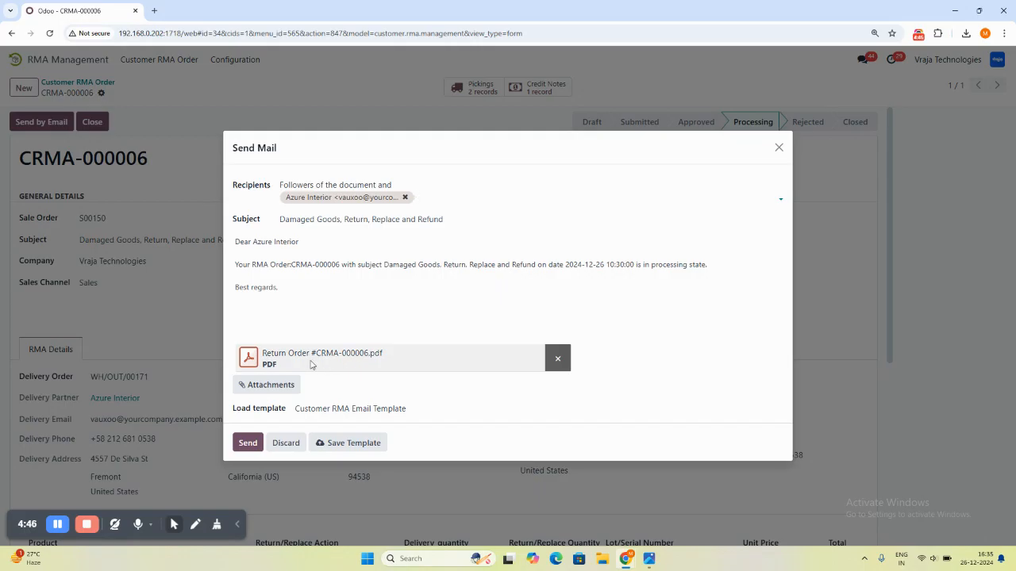
{"action": "left_click_drag", "start_coordinate": [235, 241], "coordinate": [296, 293]}
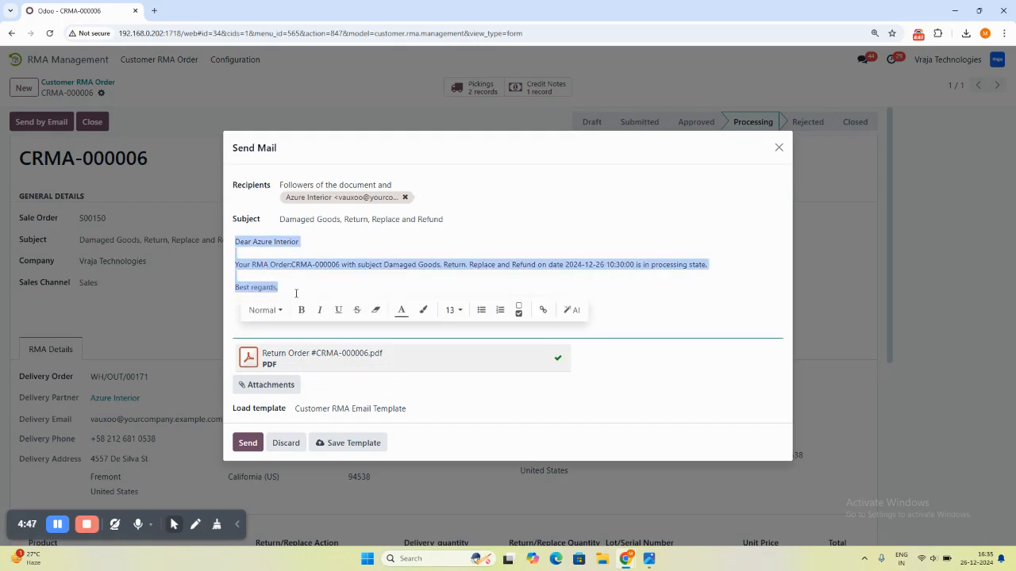
{"action": "left_click", "coordinate": [331, 272]}
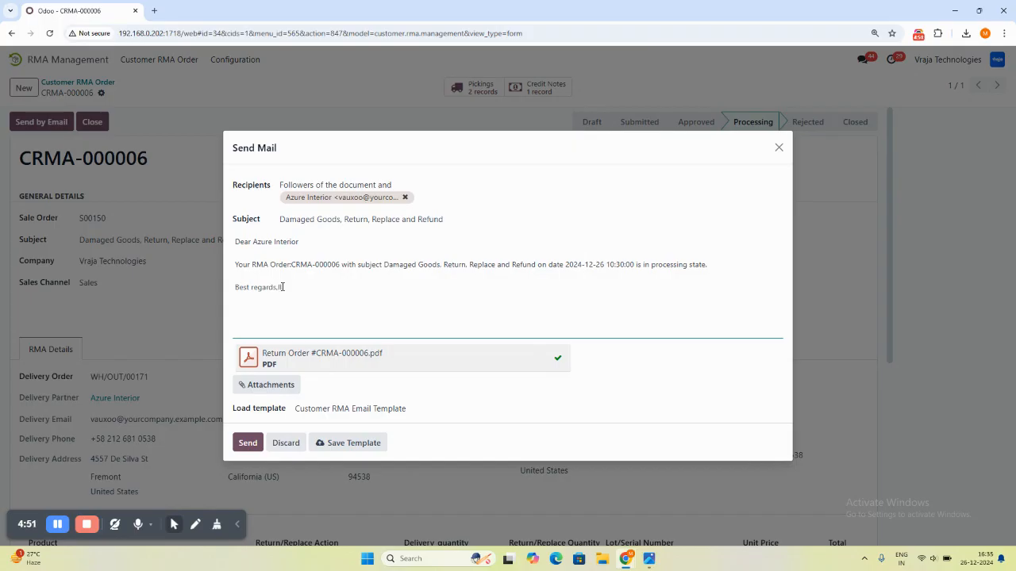
{"action": "left_click", "coordinate": [351, 219]}
{"action": "triple_click", "coordinate": [354, 223]}
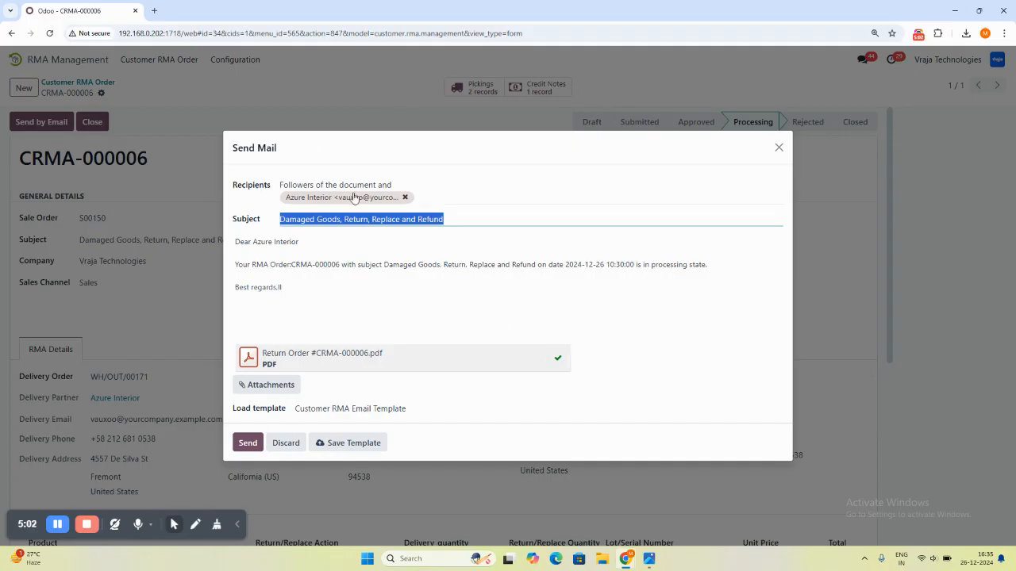
{"action": "left_click", "coordinate": [287, 443]}
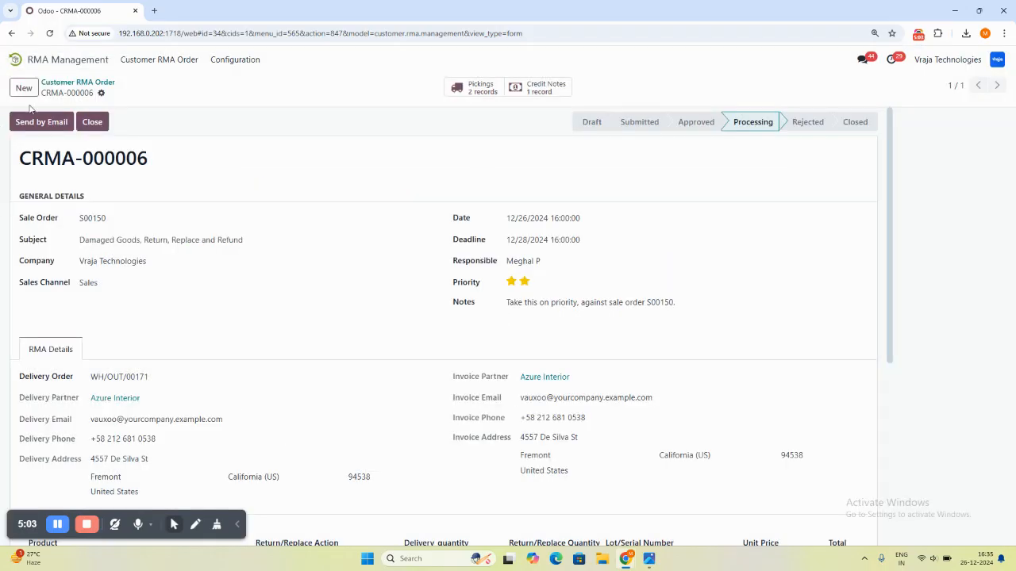
- Download the RMA report for CRMA-000006 as a PDF, check its contents and return to the RMA order
{"action": "left_click", "coordinate": [101, 93]}
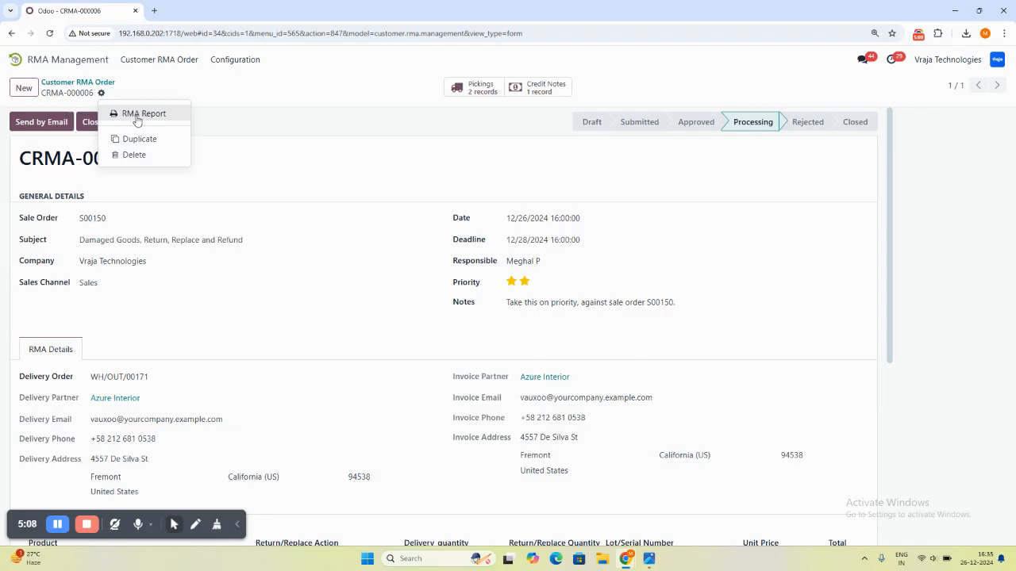
{"action": "left_click", "coordinate": [137, 118]}
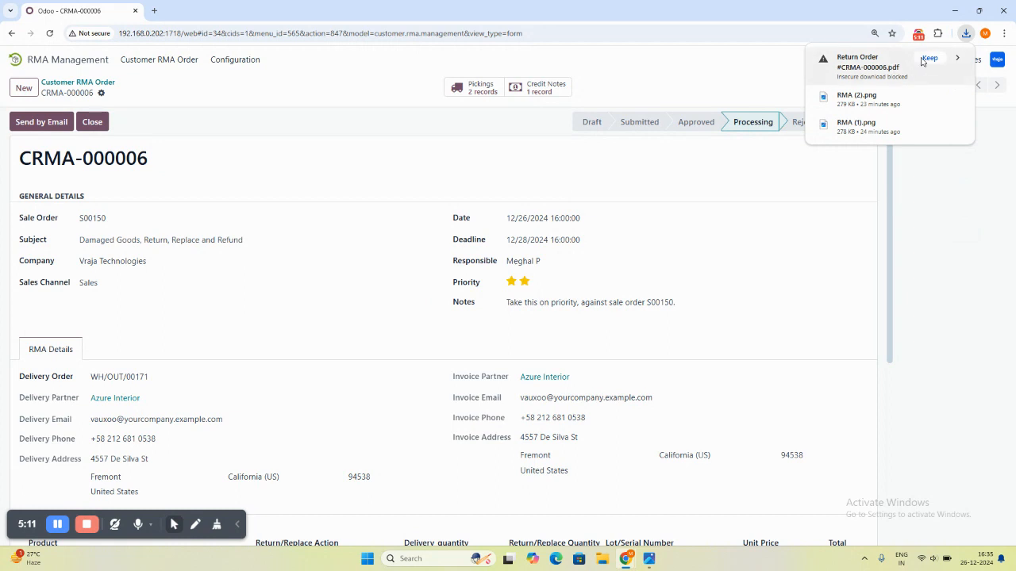
{"action": "left_click", "coordinate": [873, 66]}
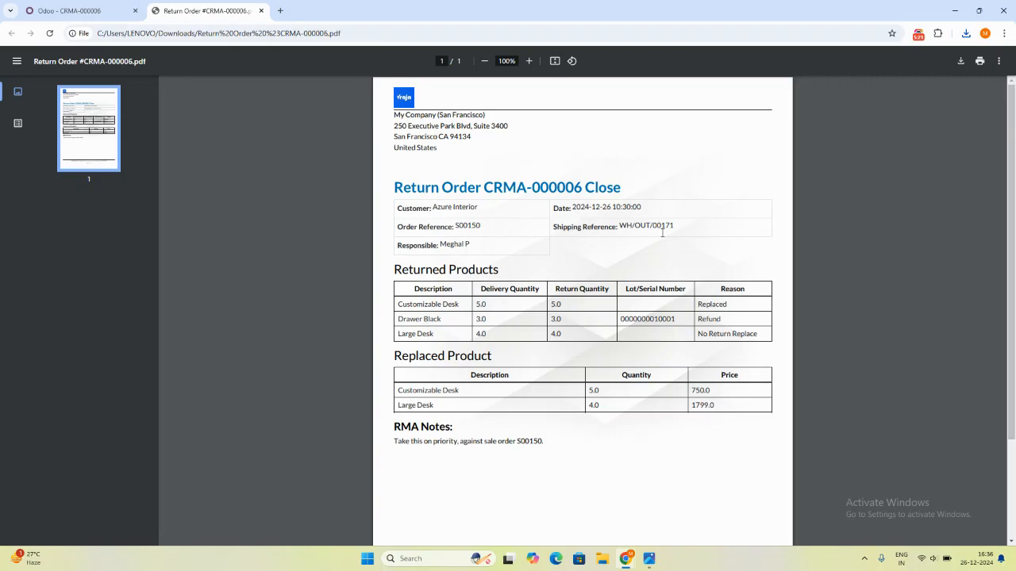
{"action": "double_click", "coordinate": [614, 224]}
{"action": "left_click", "coordinate": [605, 266]}
{"action": "left_click", "coordinate": [75, 10]}
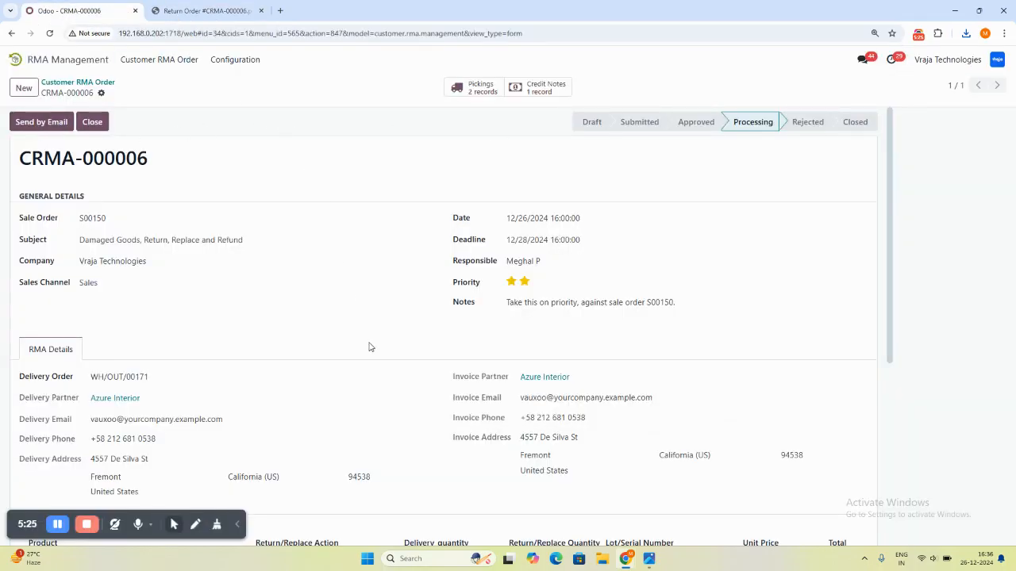
- Reopen CRMA-000006 from the list of customer RMA orders and duplicate it
{"action": "left_click", "coordinate": [108, 83]}
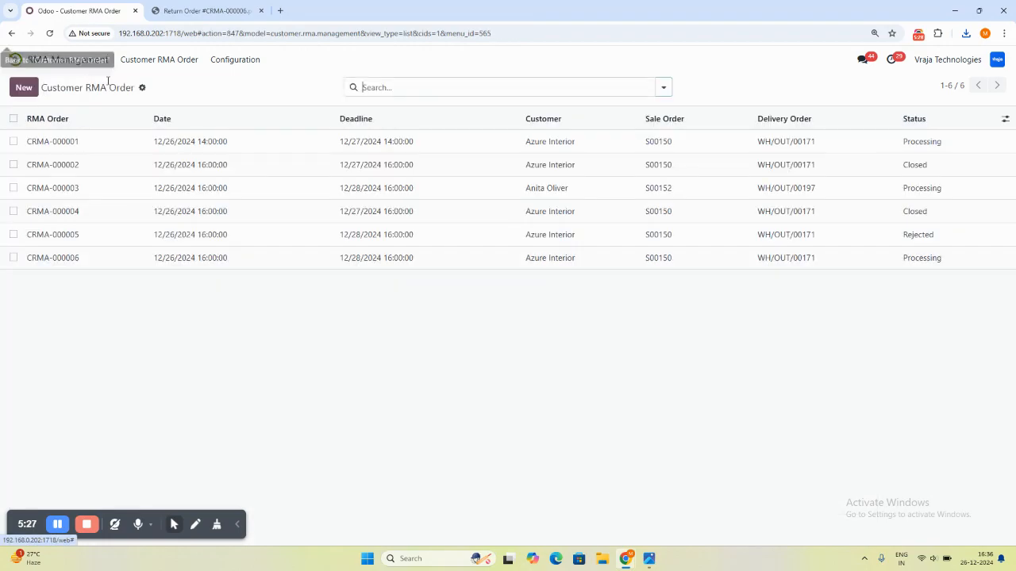
{"action": "left_click", "coordinate": [90, 257]}
{"action": "left_click", "coordinate": [101, 94]}
{"action": "left_click", "coordinate": [129, 138]}
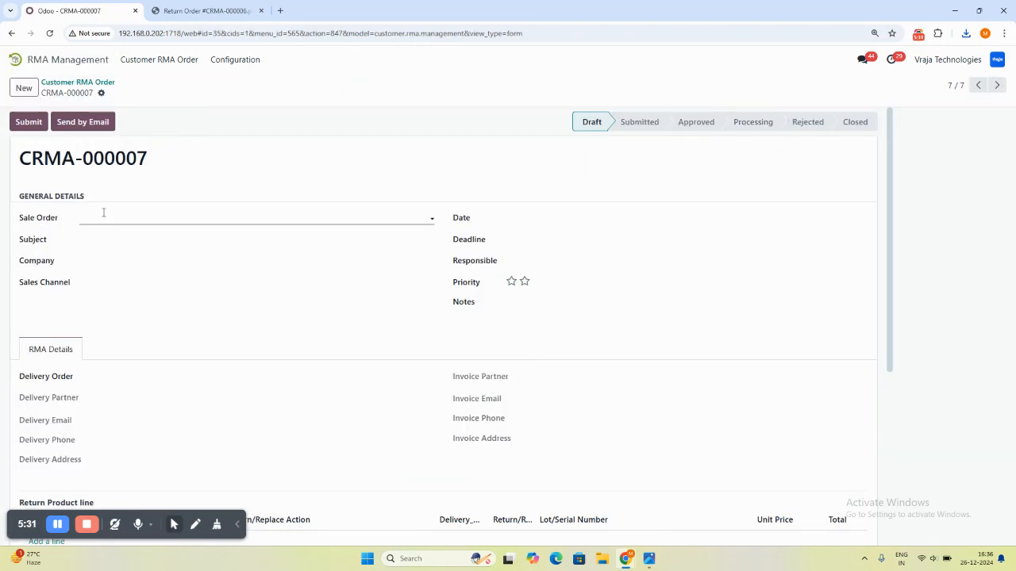
- Fill in sale order S00150, subject YXTz, company Vraja Technologies and sales channel Sales on the duplicated RMA order
{"action": "left_click", "coordinate": [116, 221]}
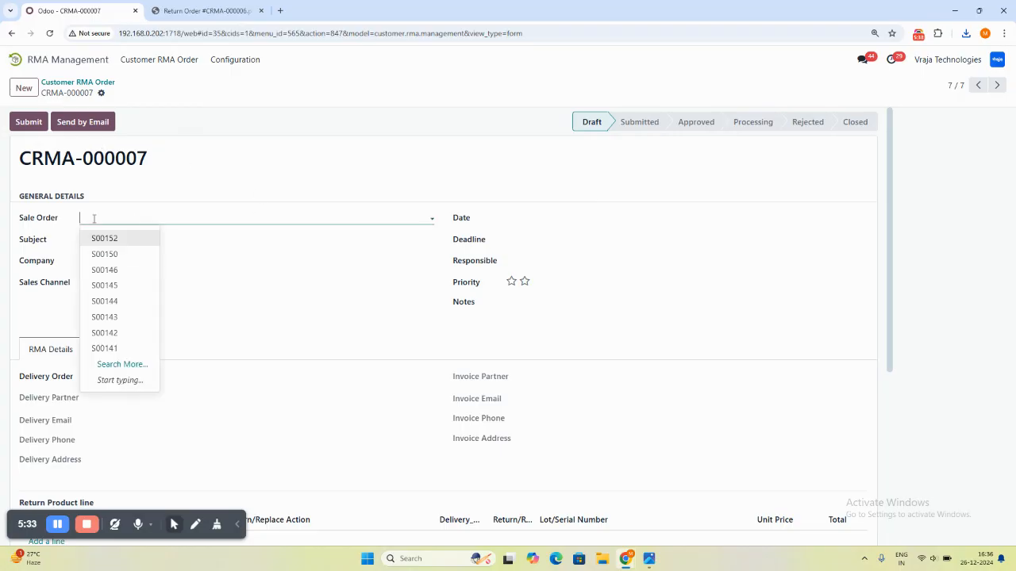
{"action": "left_click", "coordinate": [114, 256]}
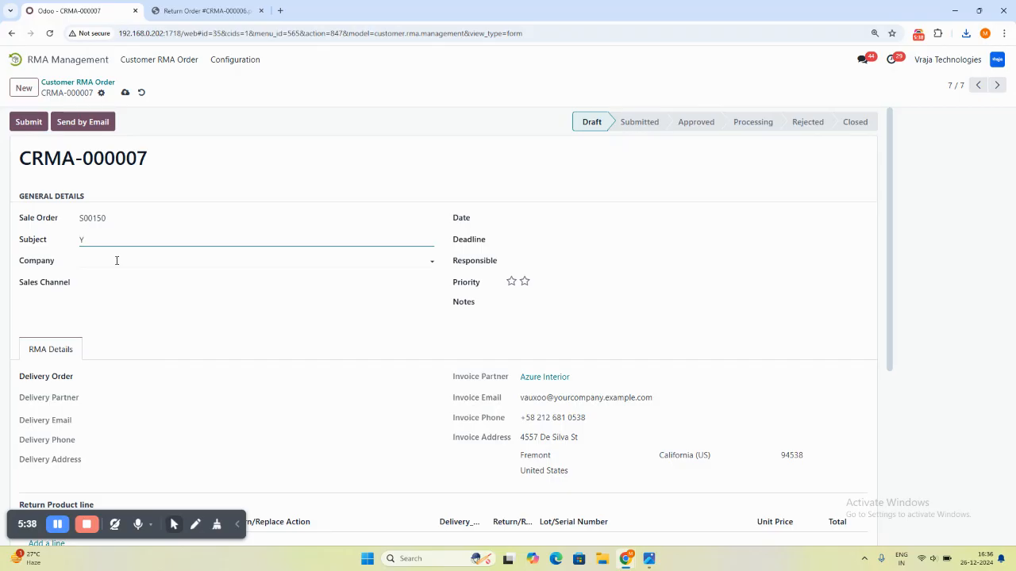
{"action": "left_click", "coordinate": [117, 260]}
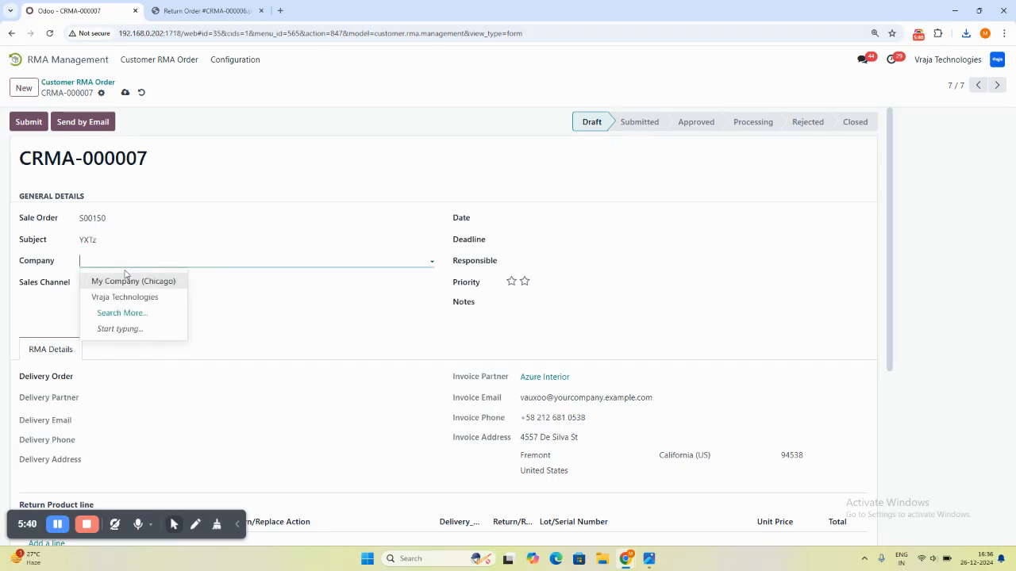
{"action": "left_click", "coordinate": [132, 294]}
{"action": "left_click", "coordinate": [111, 283]}
{"action": "left_click", "coordinate": [113, 302]}
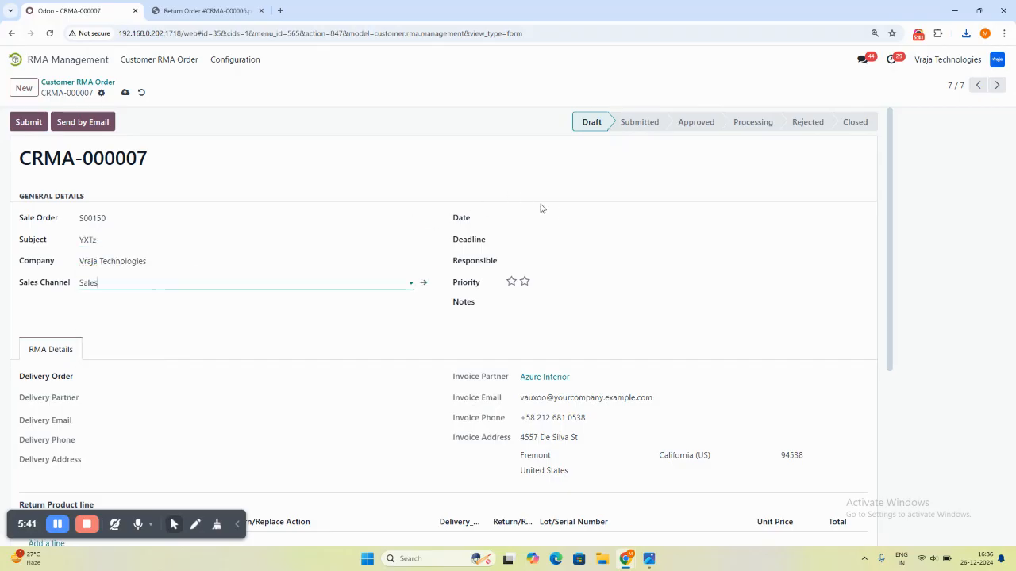
- Set the RMA order's date to 12/26/2024 16:00:00 and its deadline to 12/27/2024 16:00:00
{"action": "left_click", "coordinate": [563, 217]}
{"action": "left_click", "coordinate": [729, 390]}
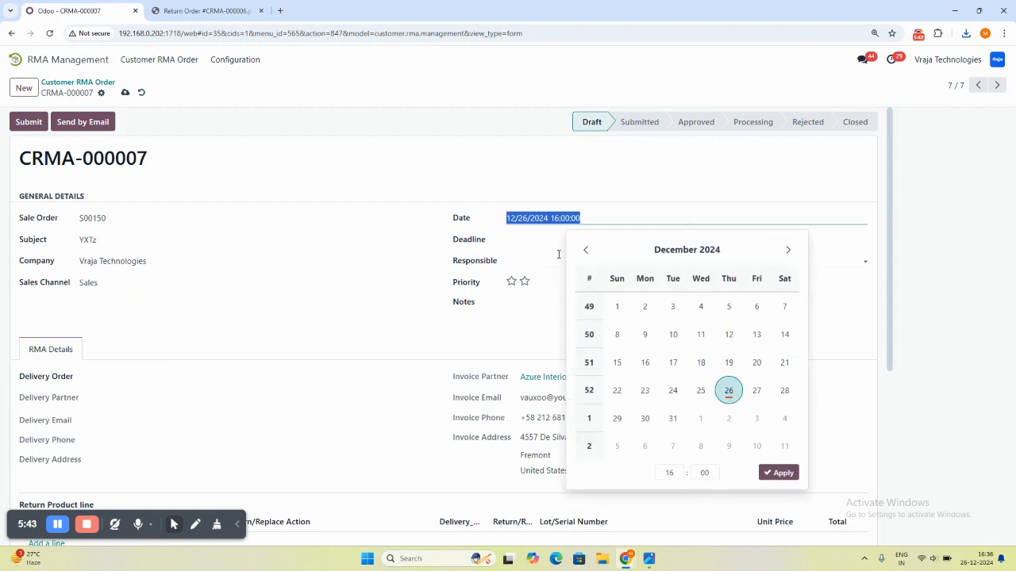
{"action": "left_click", "coordinate": [537, 239]}
{"action": "left_click", "coordinate": [757, 412]}
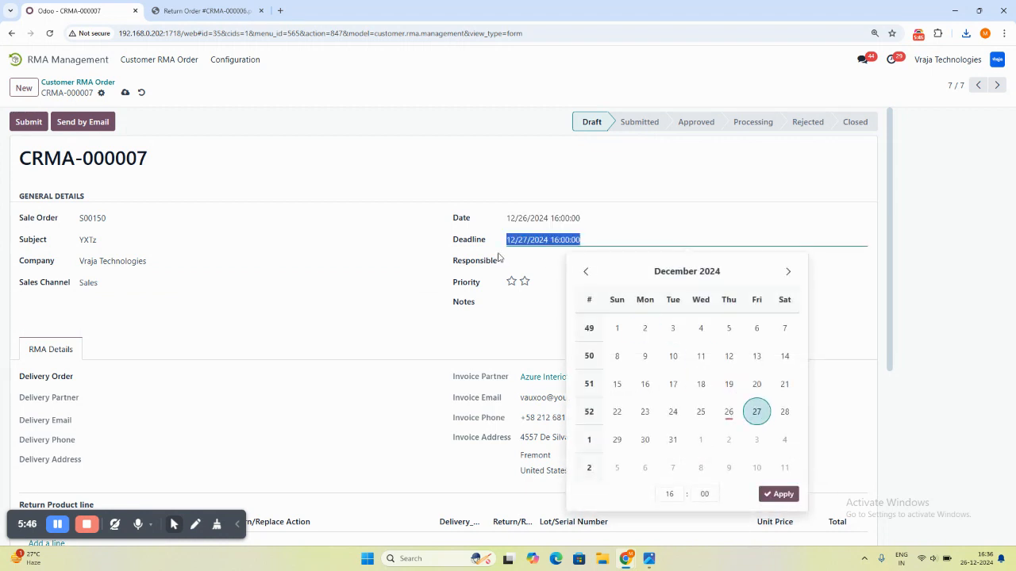
- Assign a responsible person to the RMA order, set its priority to two stars and enter the note XXX
{"action": "left_click", "coordinate": [512, 261]}
{"action": "left_click", "coordinate": [533, 343]}
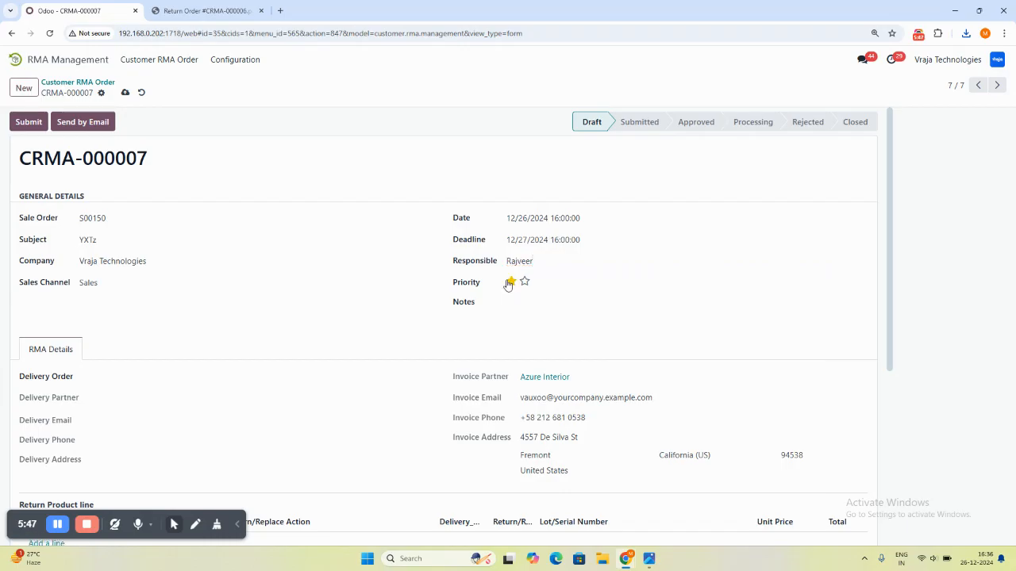
{"action": "left_click", "coordinate": [523, 282]}
{"action": "left_click", "coordinate": [525, 306]}
{"action": "type", "text": "XXX"}
- Select delivery order WH/OUT/00171 and set the return/replace action to Refund for the Customizable Desk and Large Desk and Replaced for the Drawer Black
{"action": "left_click", "coordinate": [235, 381]}
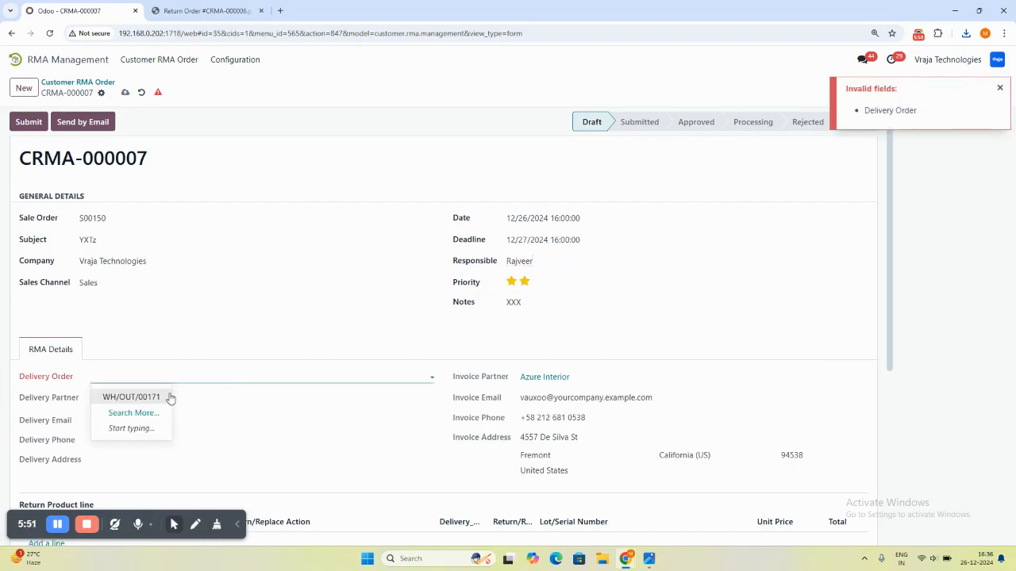
{"action": "left_click", "coordinate": [167, 397]}
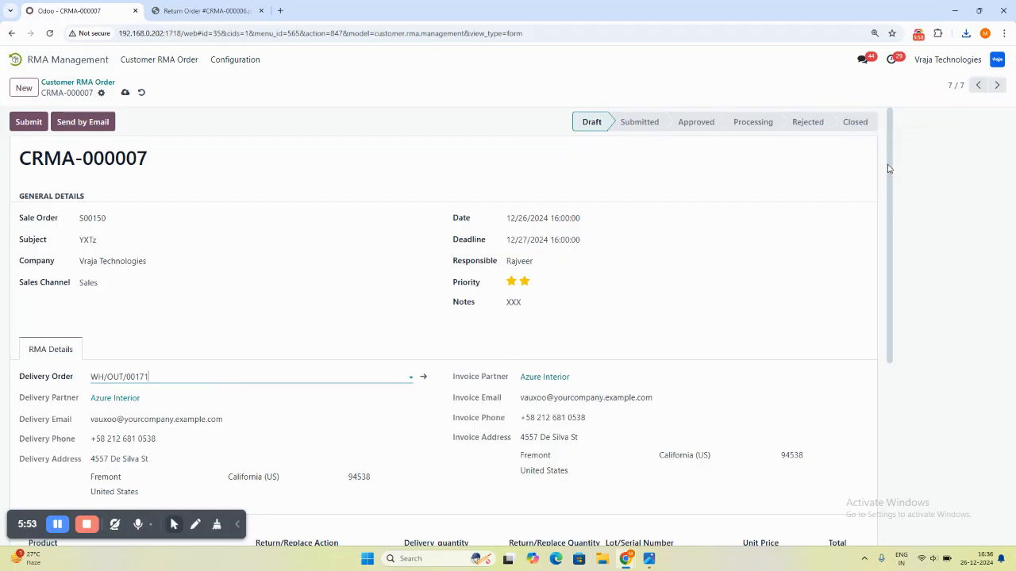
{"action": "left_click_drag", "start_coordinate": [889, 168], "coordinate": [892, 349]}
{"action": "left_click", "coordinate": [280, 254]}
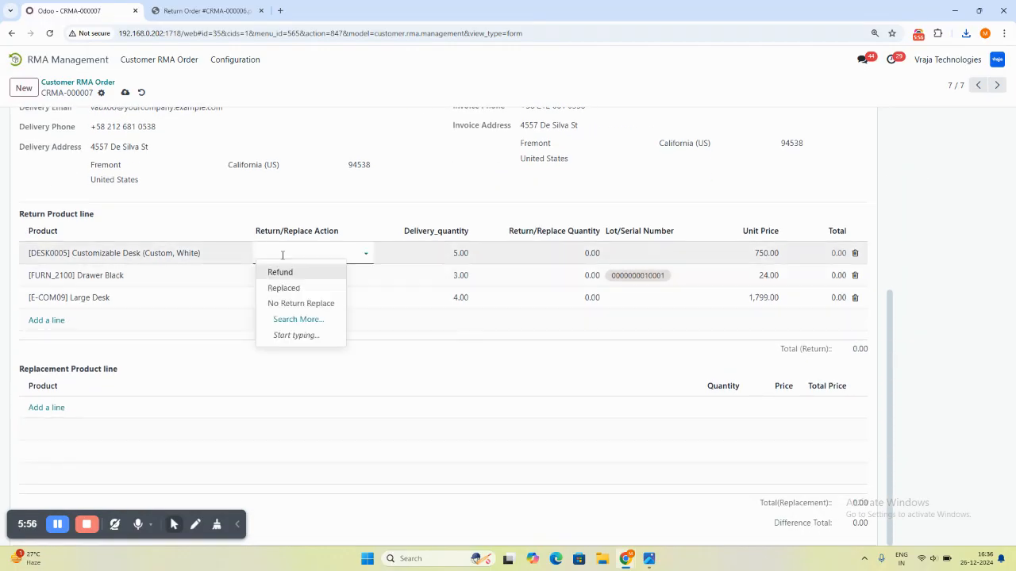
{"action": "left_click", "coordinate": [280, 272]}
{"action": "left_click", "coordinate": [284, 278]}
{"action": "left_click", "coordinate": [281, 277]}
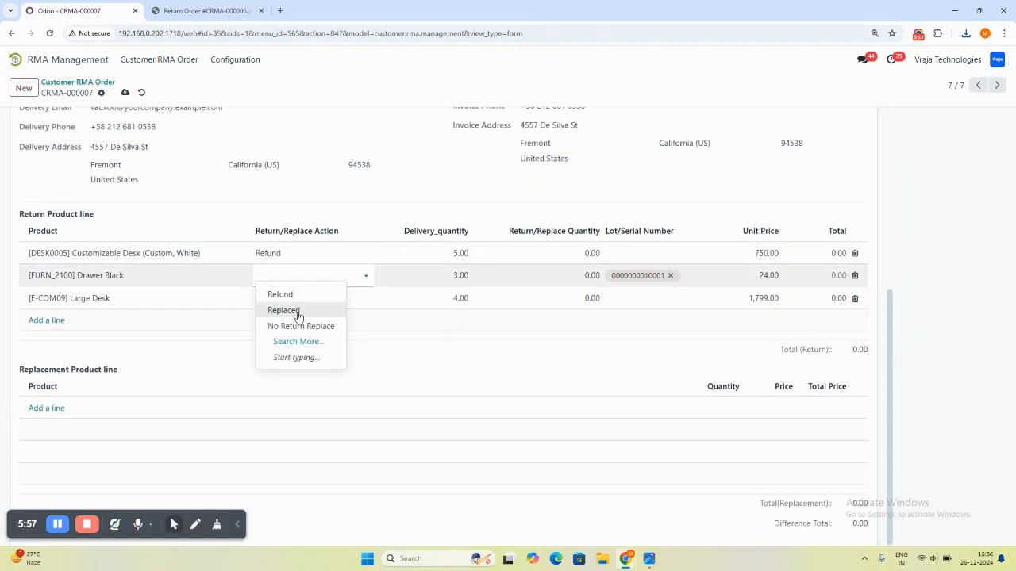
{"action": "left_click", "coordinate": [297, 312]}
{"action": "left_click", "coordinate": [281, 296]}
{"action": "left_click", "coordinate": [283, 297]}
{"action": "left_click", "coordinate": [284, 317]}
- Enter return/replace quantities of 5 for the Customizable Desk, 3 for the Drawer Black and 4 for the Large Desk
{"action": "left_click", "coordinate": [546, 253]}
{"action": "type", "text": "5"}
{"action": "left_click", "coordinate": [584, 275]}
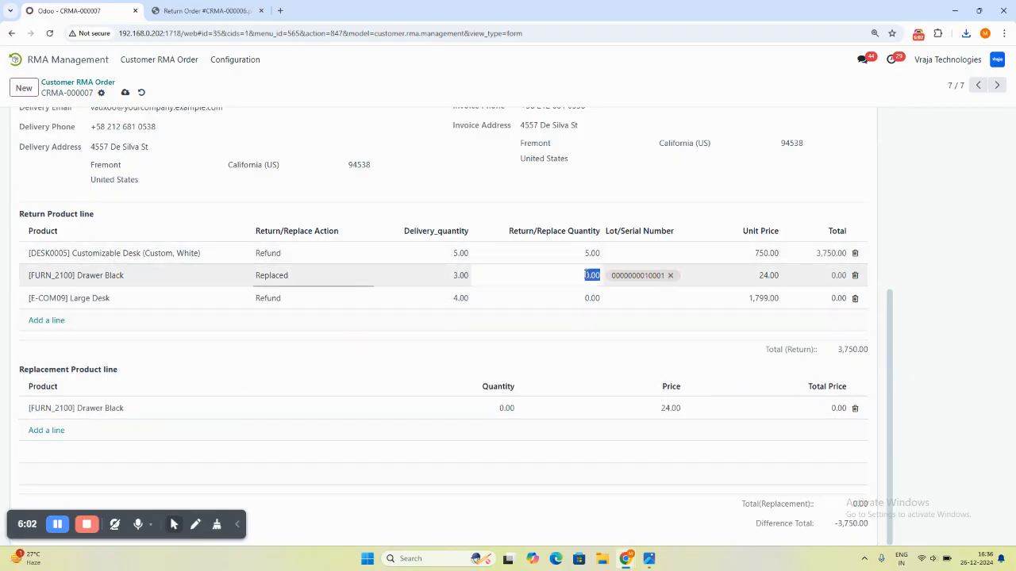
{"action": "type", "text": "3"}
{"action": "left_click", "coordinate": [585, 299]}
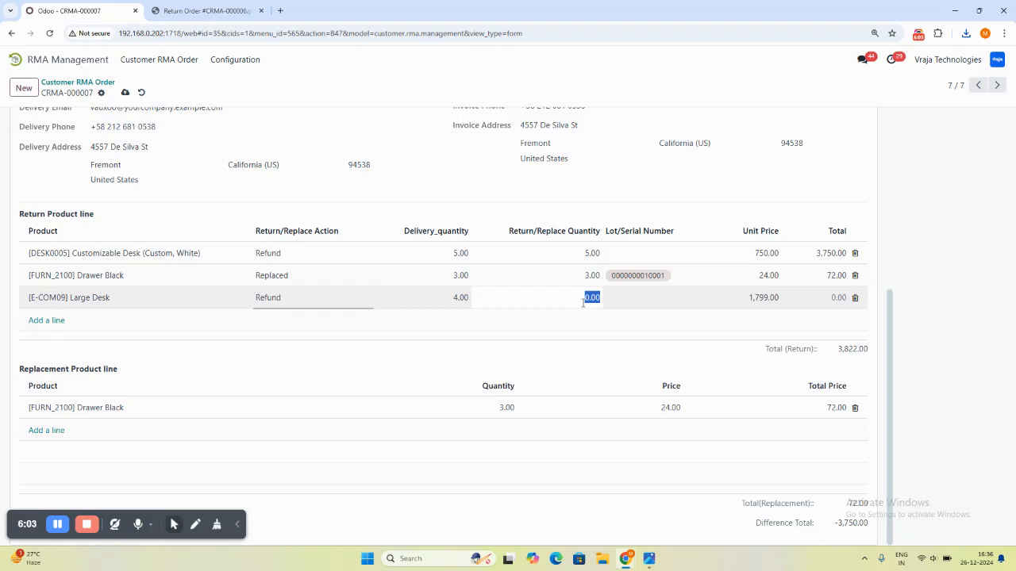
{"action": "type", "text": "4"}
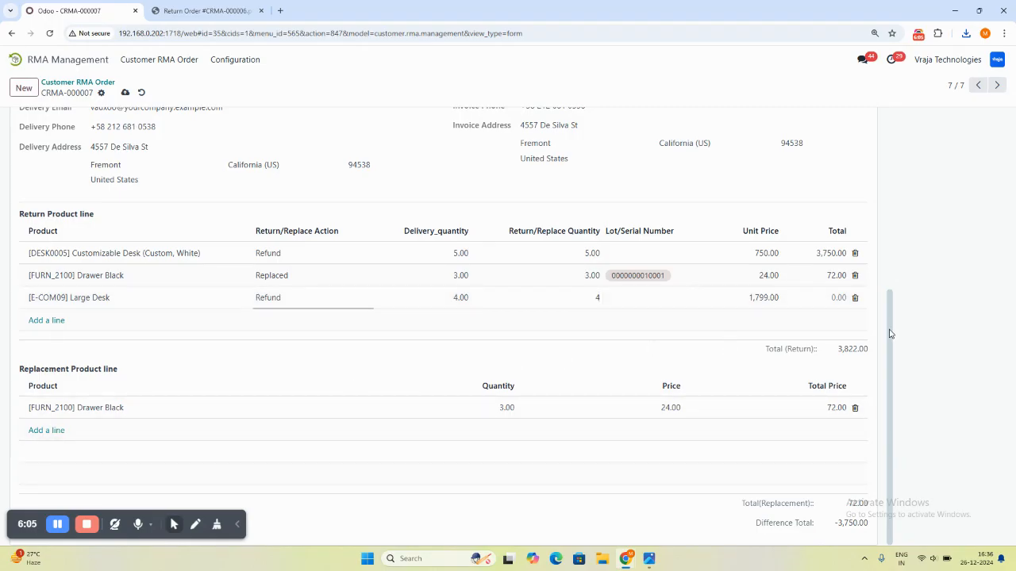
{"action": "scroll", "coordinate": [890, 334], "scroll_direction": "up", "scroll_amount": 1}
{"action": "left_click", "coordinate": [630, 366]}
- Submit the RMA order and reject the claim with the reason "product not as per the expectation"
{"action": "left_click_drag", "start_coordinate": [890, 337], "coordinate": [887, 125]}
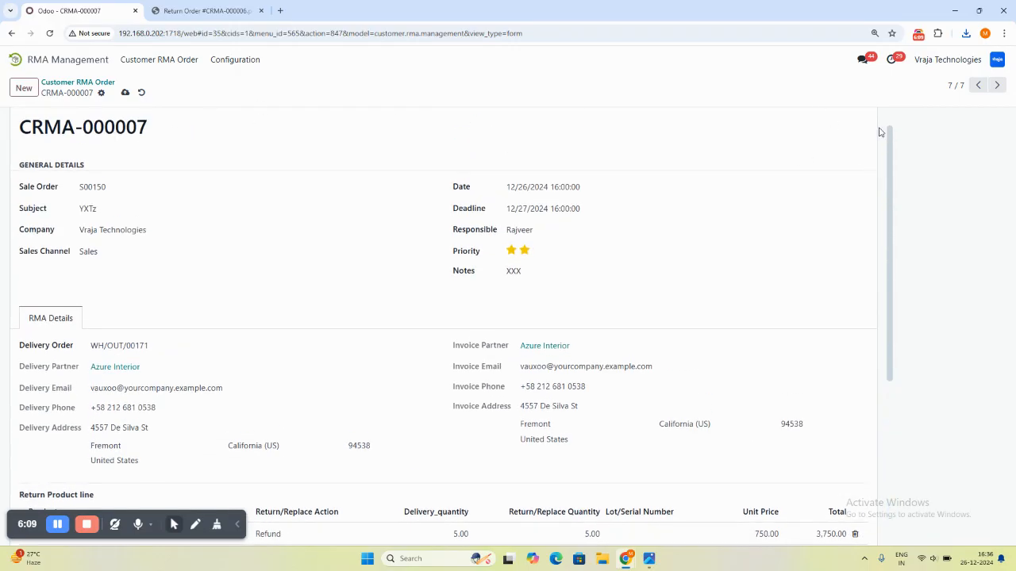
{"action": "left_click", "coordinate": [27, 122]}
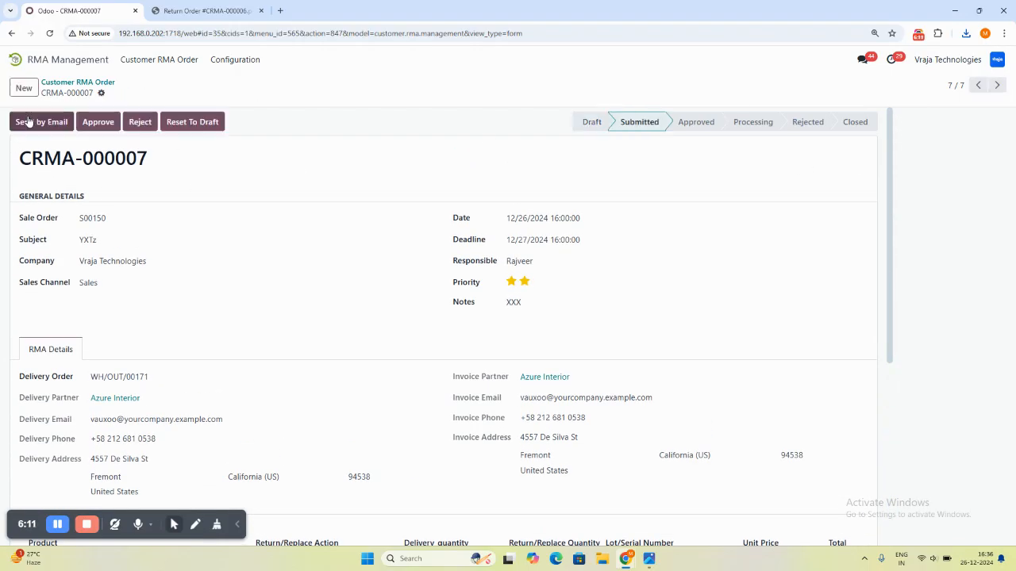
{"action": "left_click", "coordinate": [140, 121]}
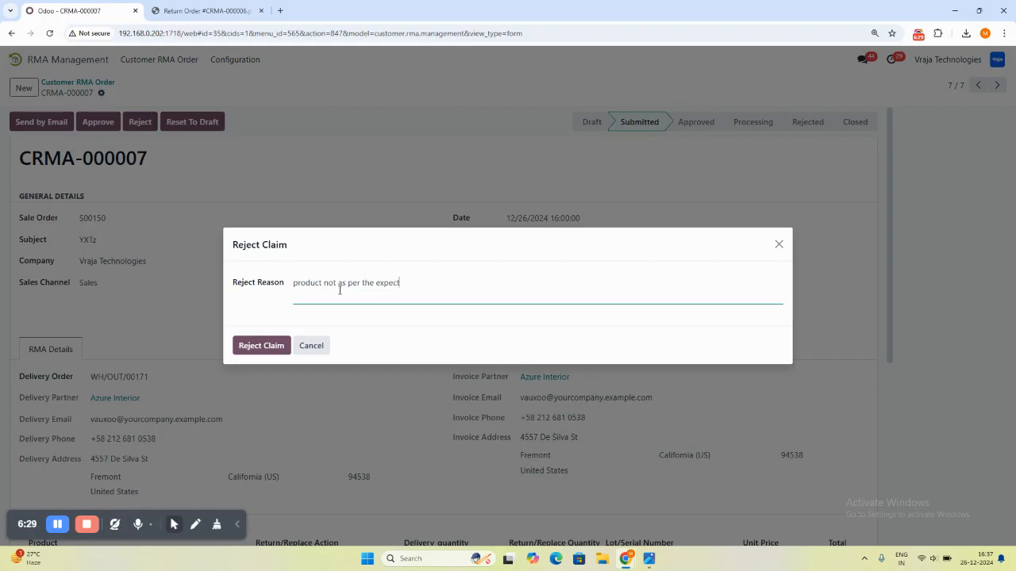
{"action": "left_click", "coordinate": [259, 346]}
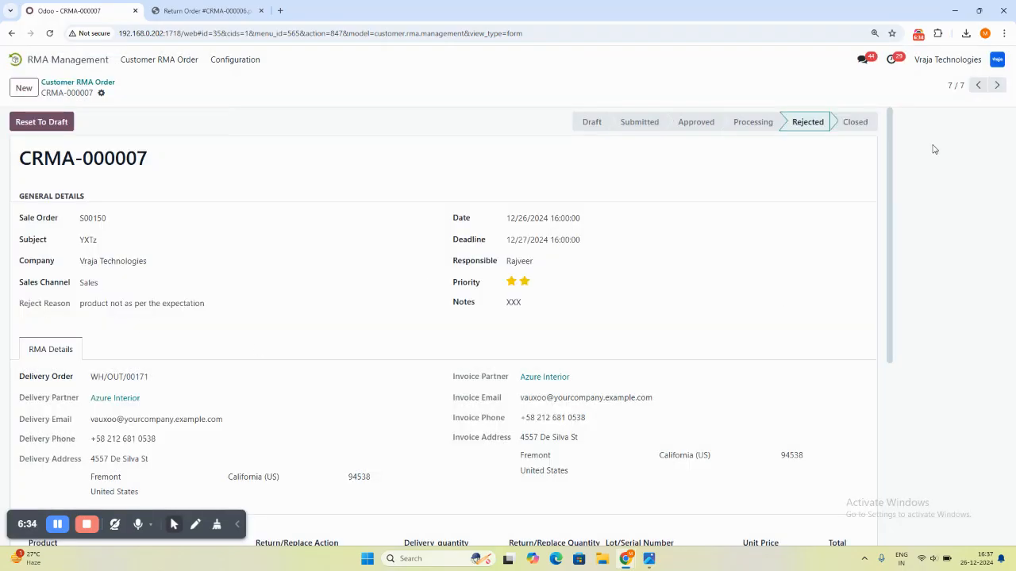
- Examine the rejected RMA order's general details, RMA details and reject reason
{"action": "scroll", "coordinate": [890, 119], "scroll_direction": "down", "scroll_amount": 1}
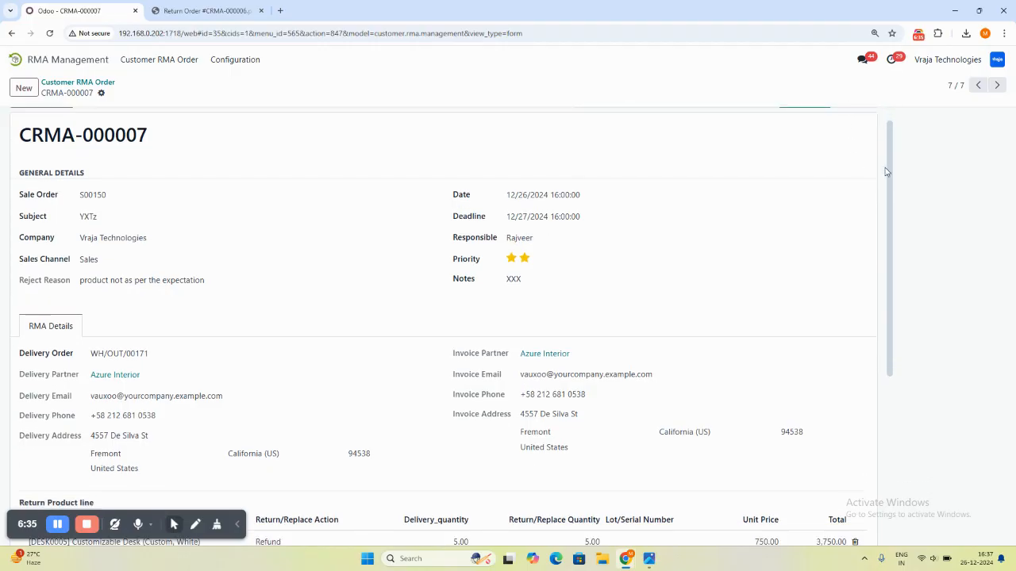
{"action": "scroll", "coordinate": [889, 171], "scroll_direction": "up", "scroll_amount": 1}
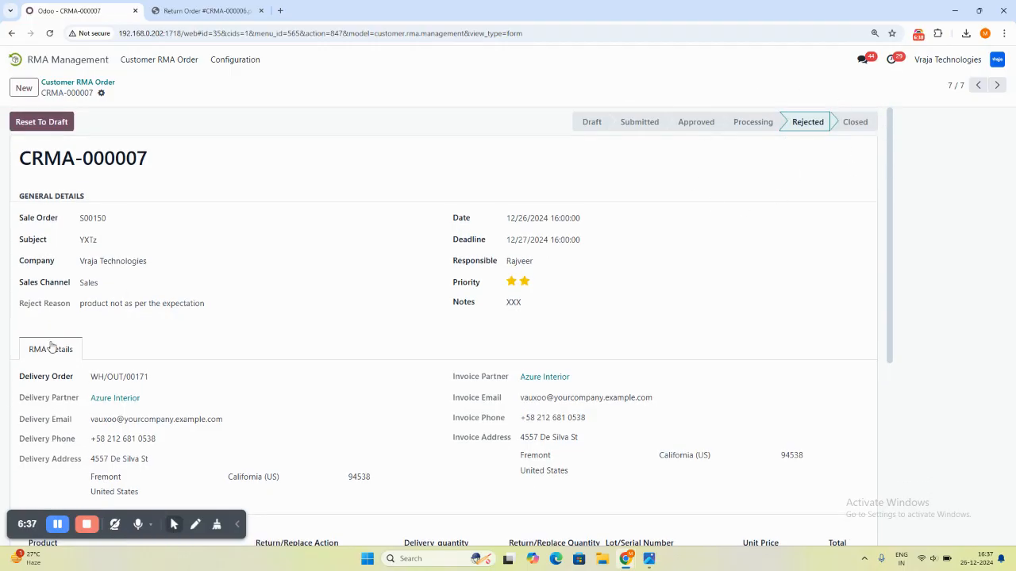
{"action": "left_click_drag", "start_coordinate": [80, 307], "coordinate": [208, 308]}
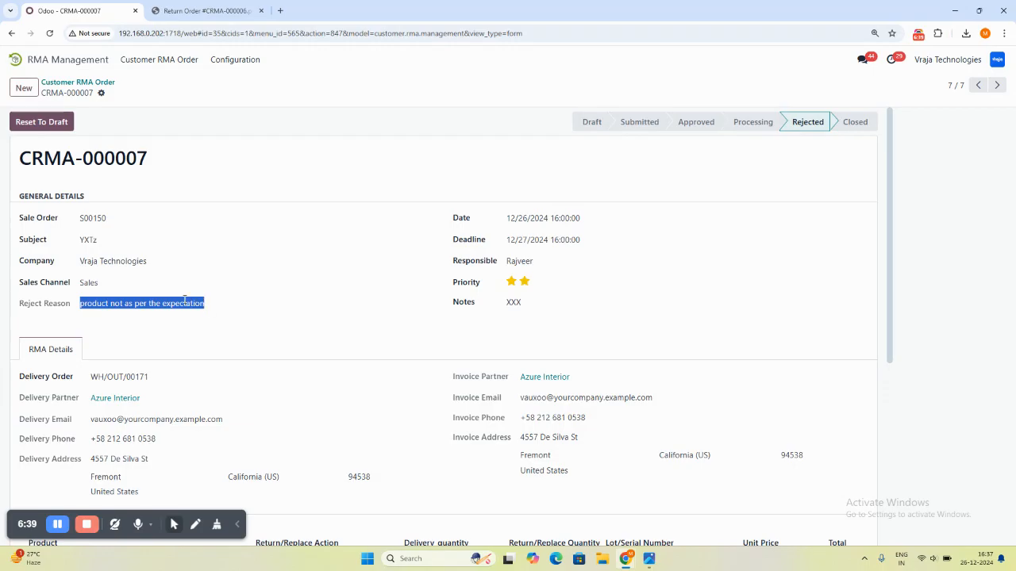
{"action": "left_click", "coordinate": [451, 248]}
{"action": "left_click_drag", "start_coordinate": [894, 274], "coordinate": [837, 339]}
{"action": "left_click", "coordinate": [855, 310]}
{"action": "left_click_drag", "start_coordinate": [888, 282], "coordinate": [889, 322]}
{"action": "scroll", "coordinate": [889, 344], "scroll_direction": "down", "scroll_amount": 5}
{"action": "scroll", "coordinate": [877, 192], "scroll_direction": "up", "scroll_amount": 5}
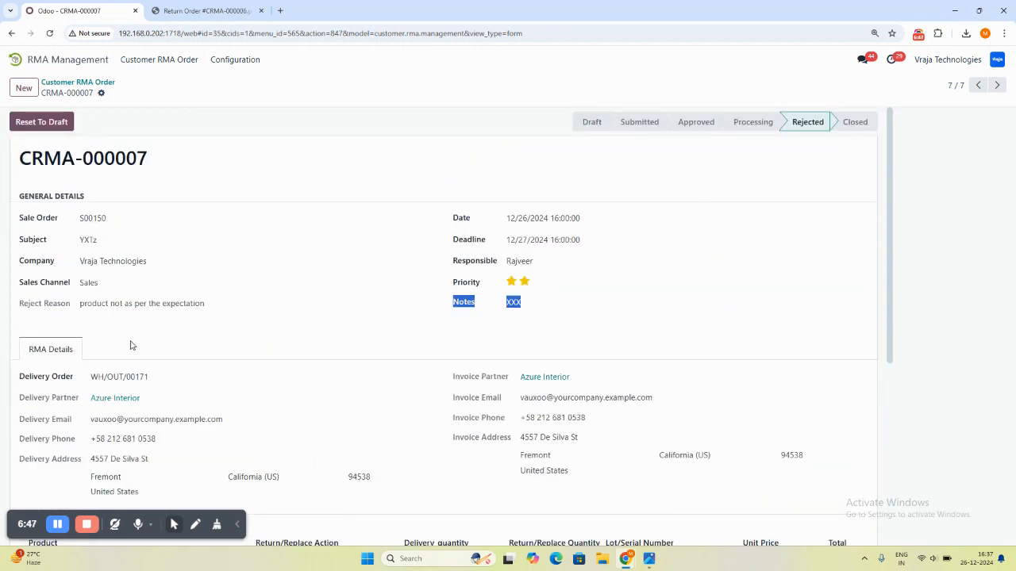
{"action": "triple_click", "coordinate": [111, 304]}
- Reset the rejected RMA order to draft and return to the list of customer RMA orders
{"action": "left_click", "coordinate": [28, 124]}
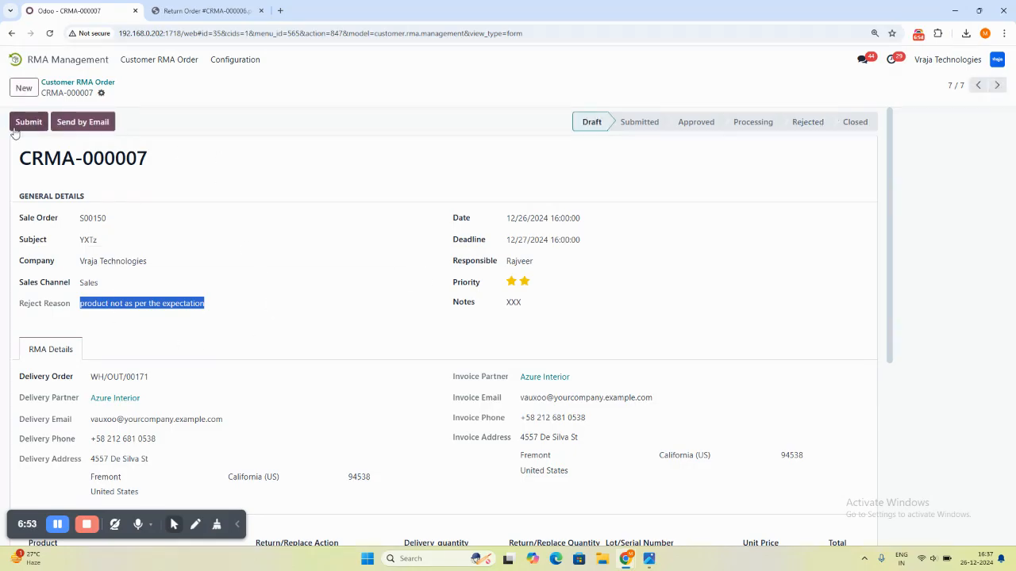
{"action": "left_click", "coordinate": [77, 83]}
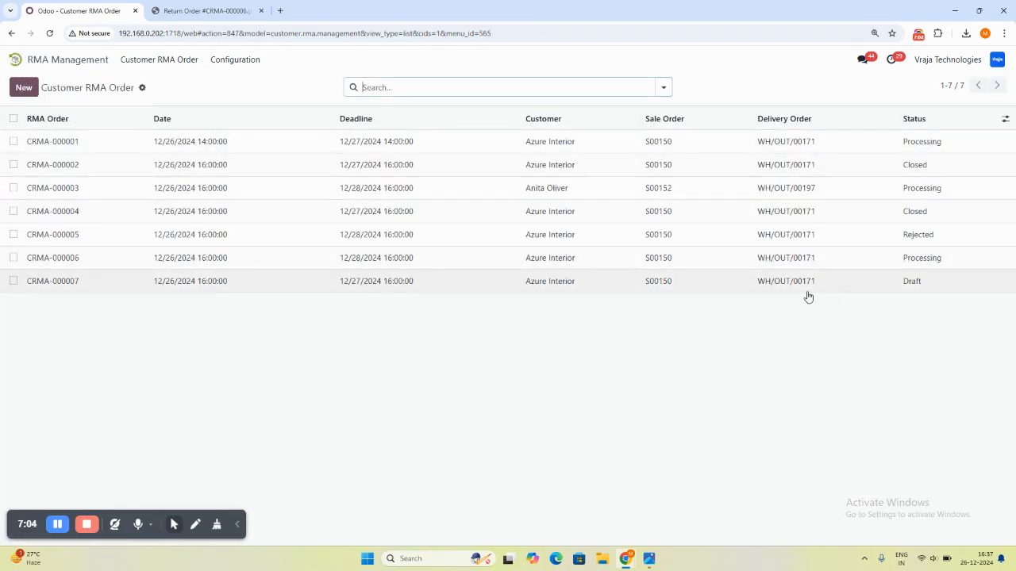
- Switch to the Photos app to show the image aaa.png
{"action": "left_click", "coordinate": [691, 511]}
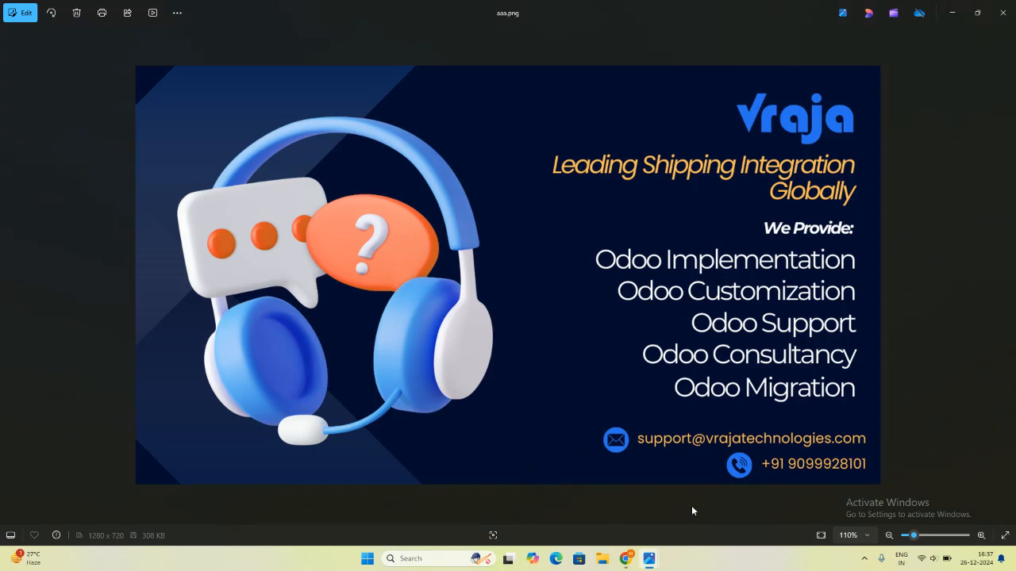